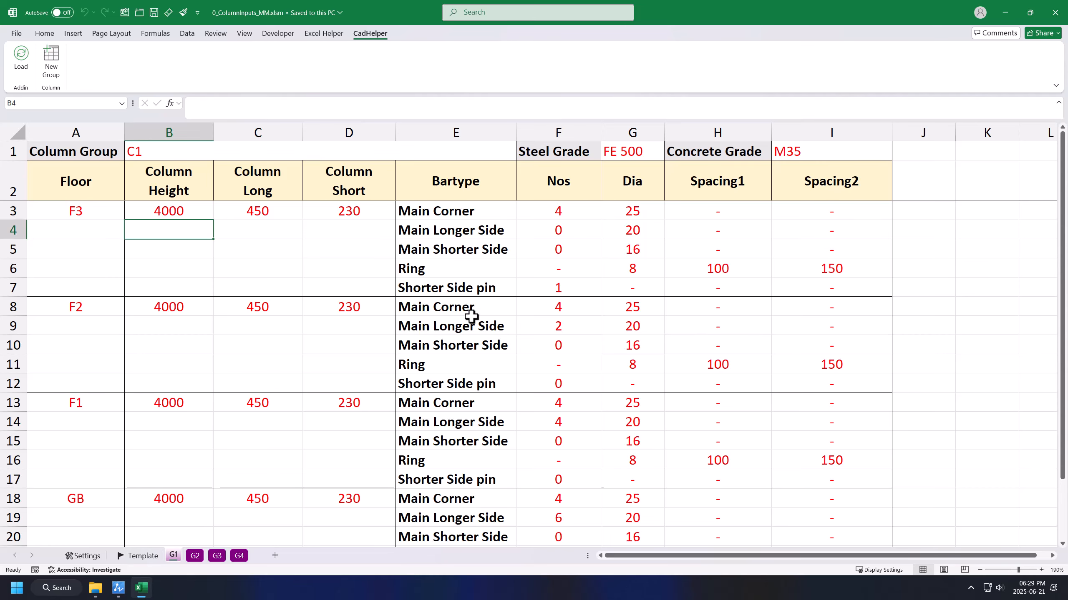
# Step: Load the column inputs from 0_ColumnInputs_MM.xlsm into the CAD helper and bring up ZWCAD
pyautogui.click(21, 56)
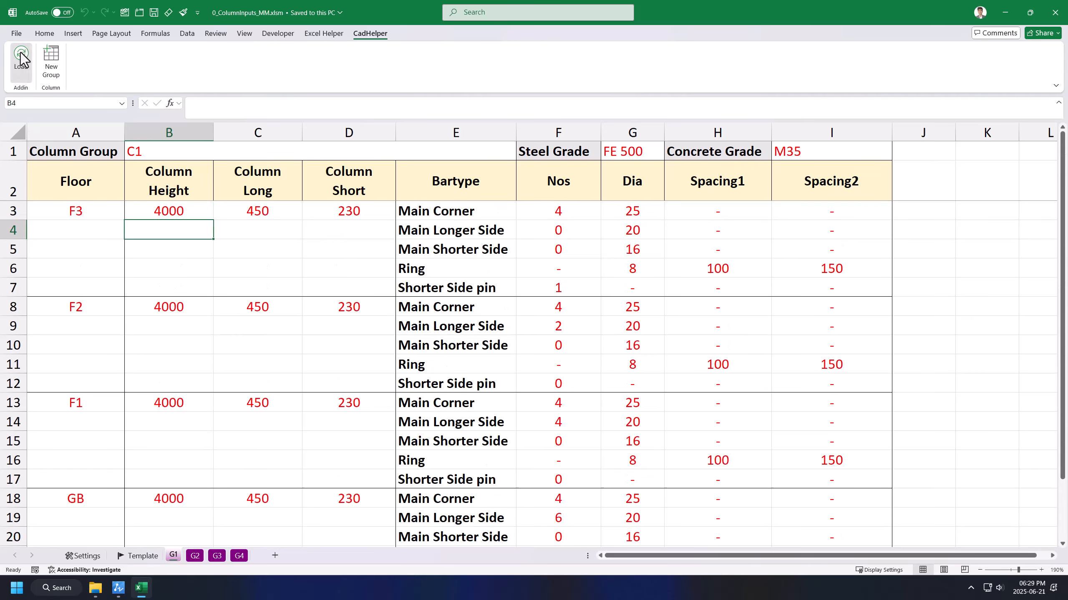
pyautogui.click(118, 588)
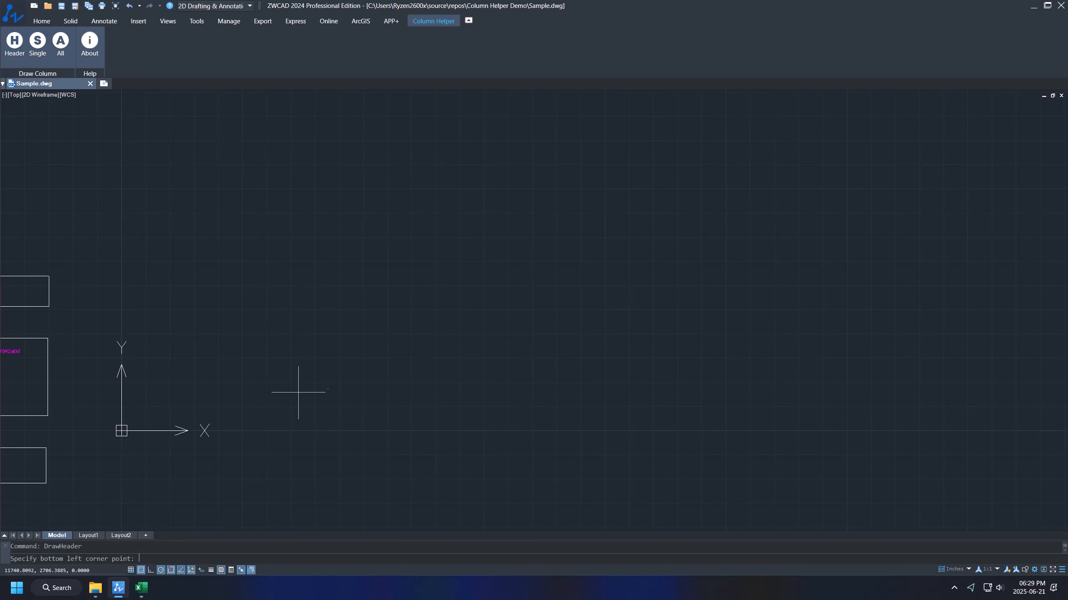
# Step: Place the column header table in the drawing and reframe the view around it
pyautogui.click(315, 406)
pyautogui.scroll(5, 299, 397)
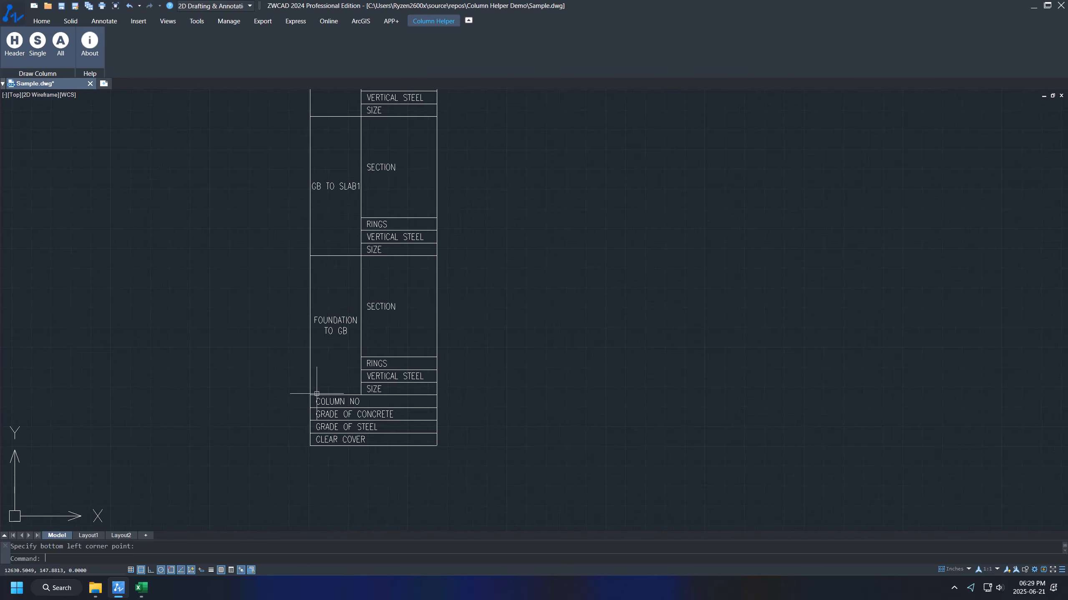
pyautogui.scroll(-3, 300, 394)
pyautogui.moveTo(399, 296); pyautogui.dragTo(354, 314, button='middle')
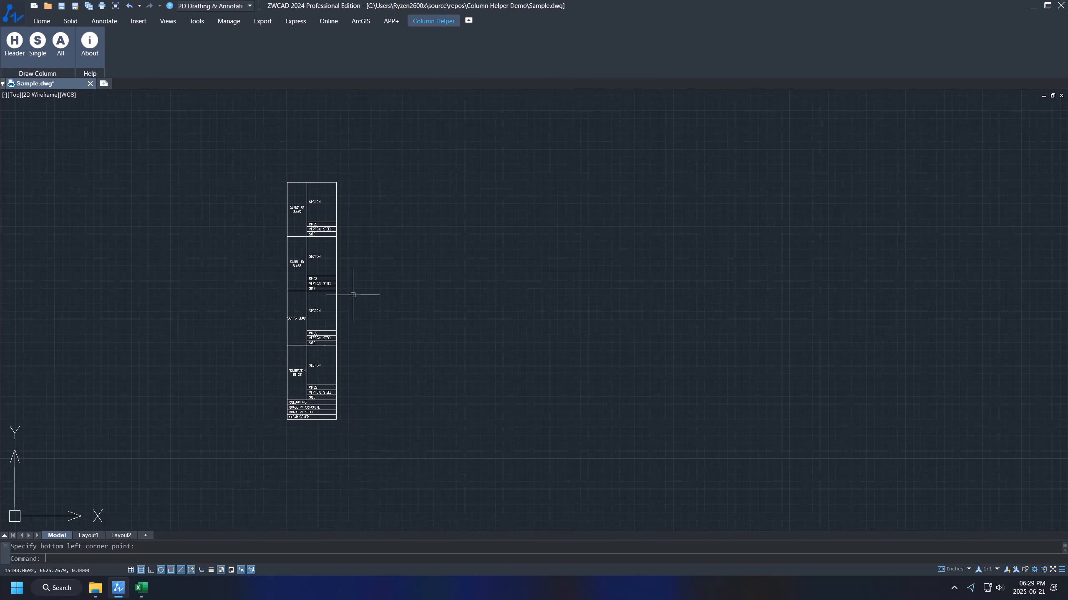
# Step: Draw the single C1 column schedule beside the header
pyautogui.click(40, 50)
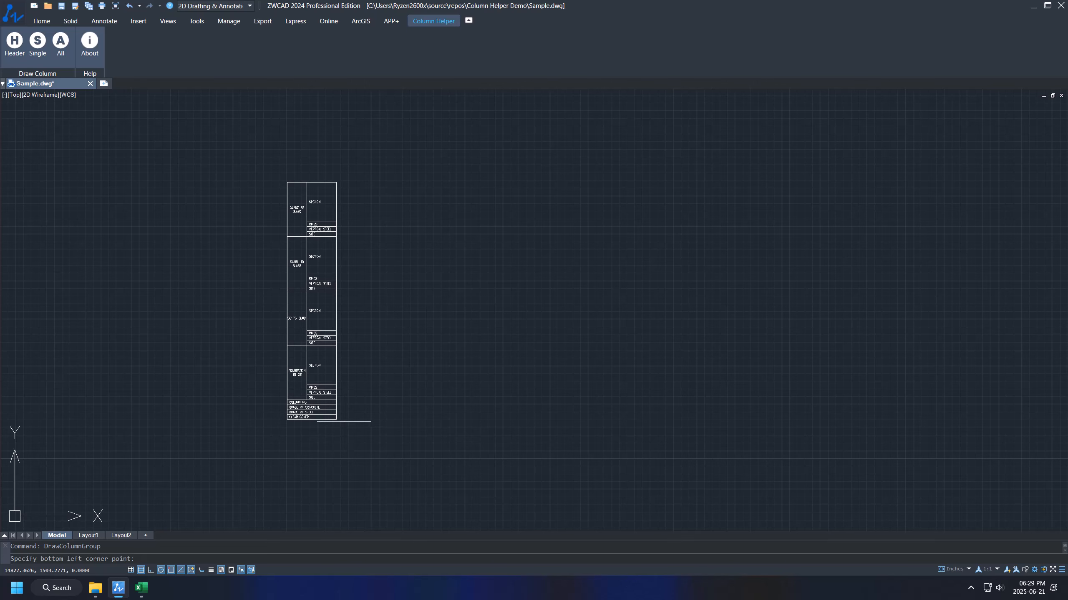
pyautogui.click(363, 419)
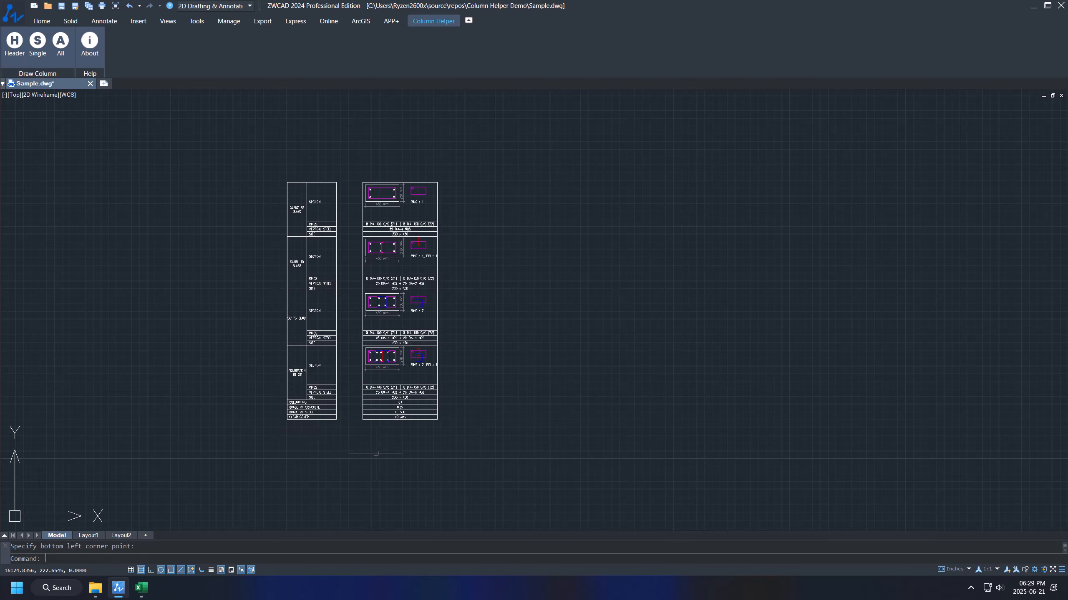
pyautogui.scroll(2, 395, 416)
pyautogui.scroll(-2, 395, 416)
pyautogui.scroll(2, 500, 341)
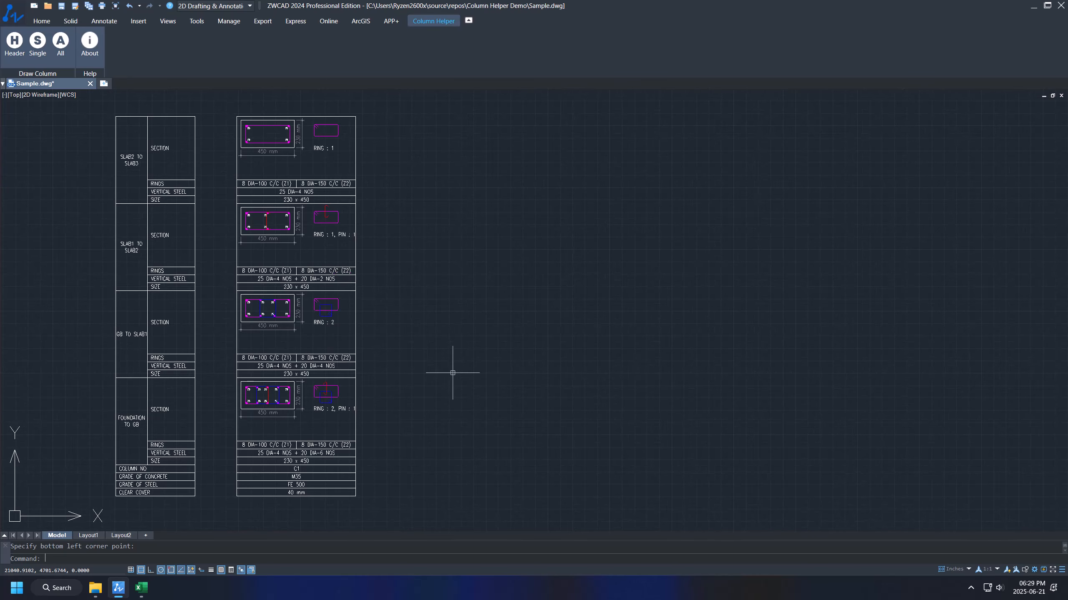
# Step: Draw the combined C1–C4 schedule to the right, then return to Excel
pyautogui.click(65, 52)
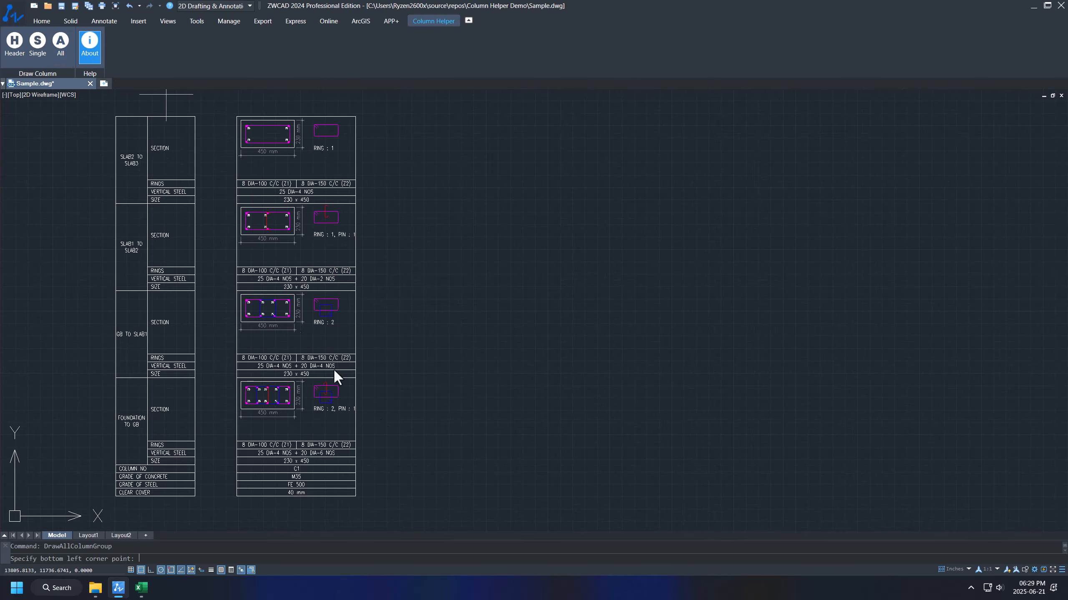
pyautogui.click(424, 497)
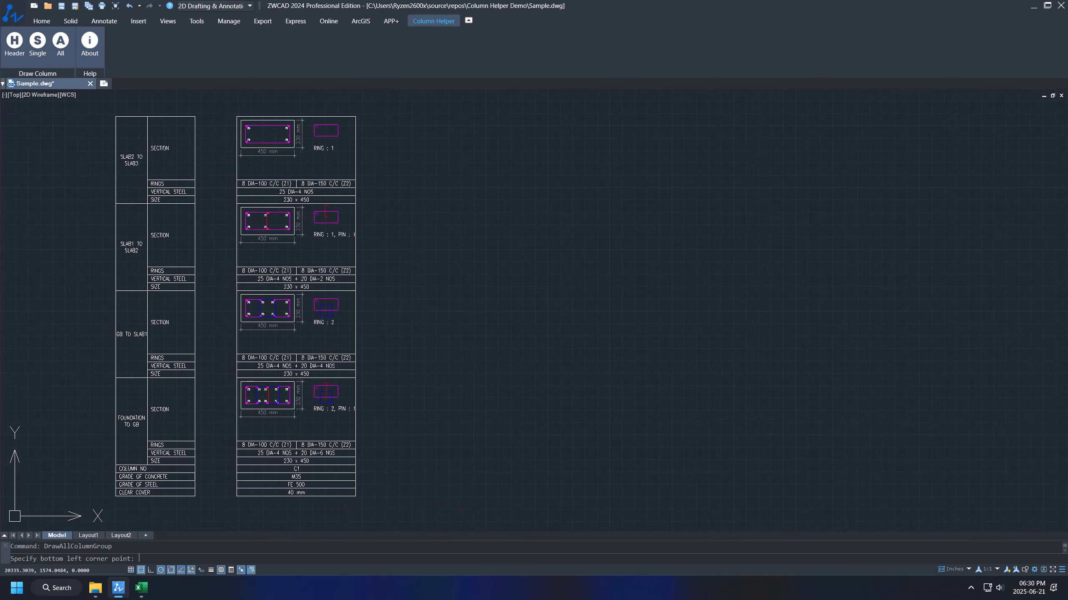
pyautogui.scroll(-2, 416, 364)
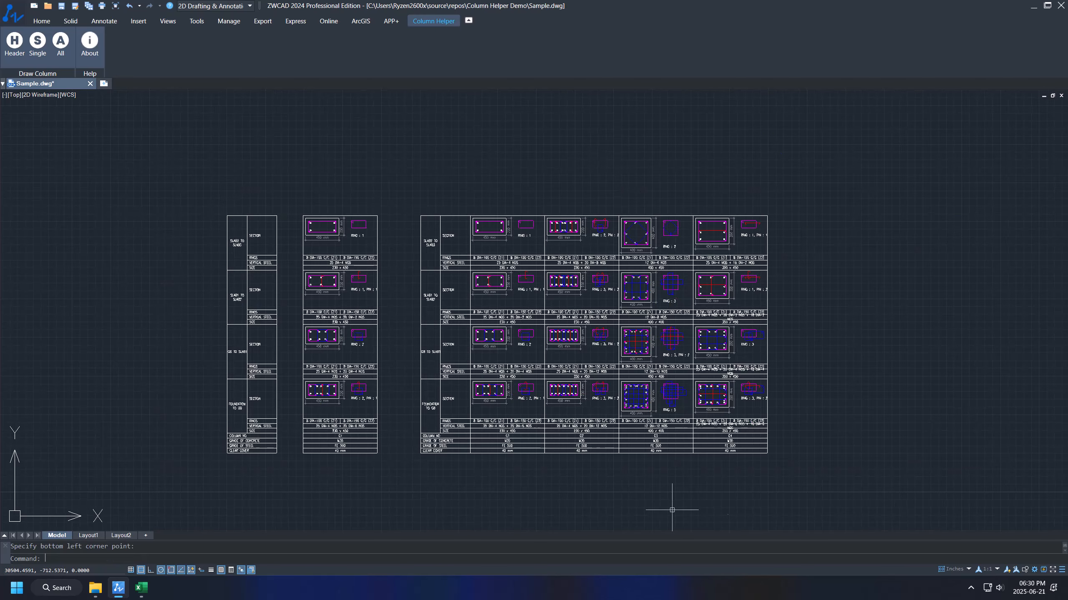
pyautogui.scroll(2, 576, 403)
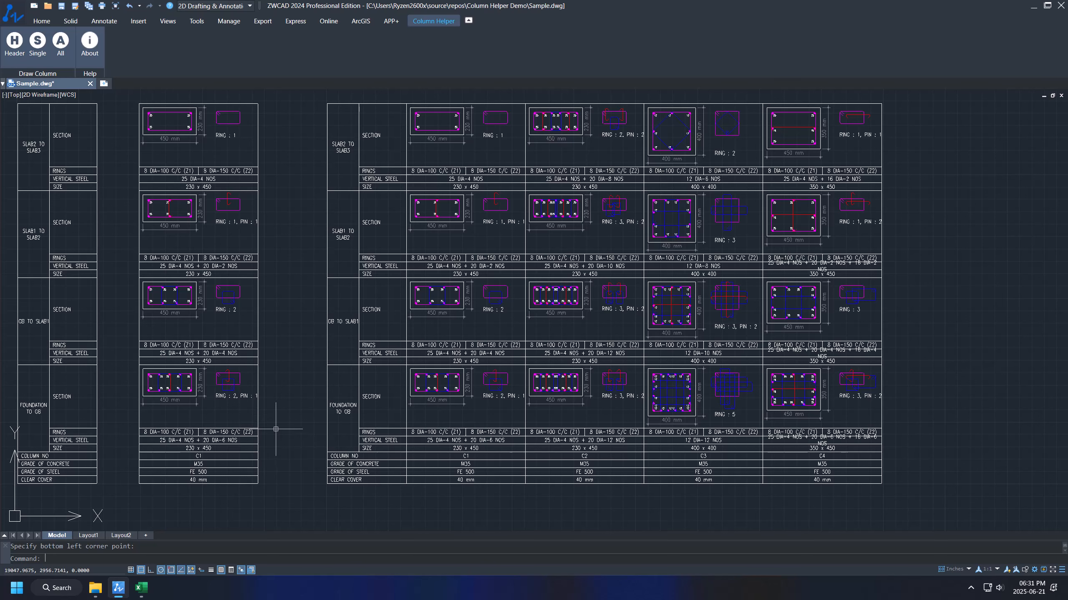
pyautogui.click(143, 589)
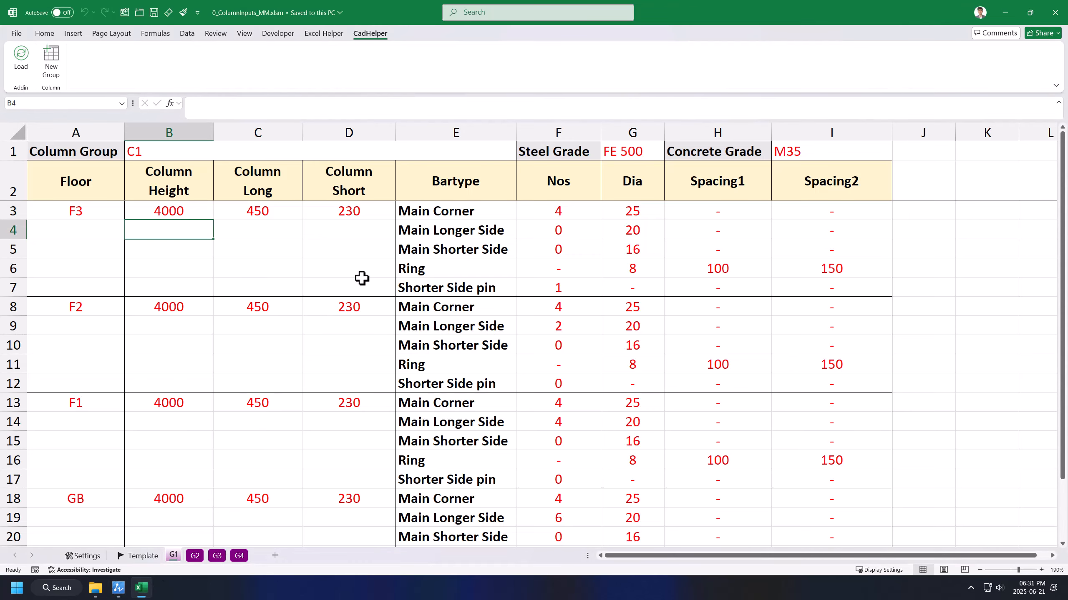
# Step: Add sheet G5 for column group C5 with FE 550 steel and M50 concrete
pyautogui.click(52, 62)
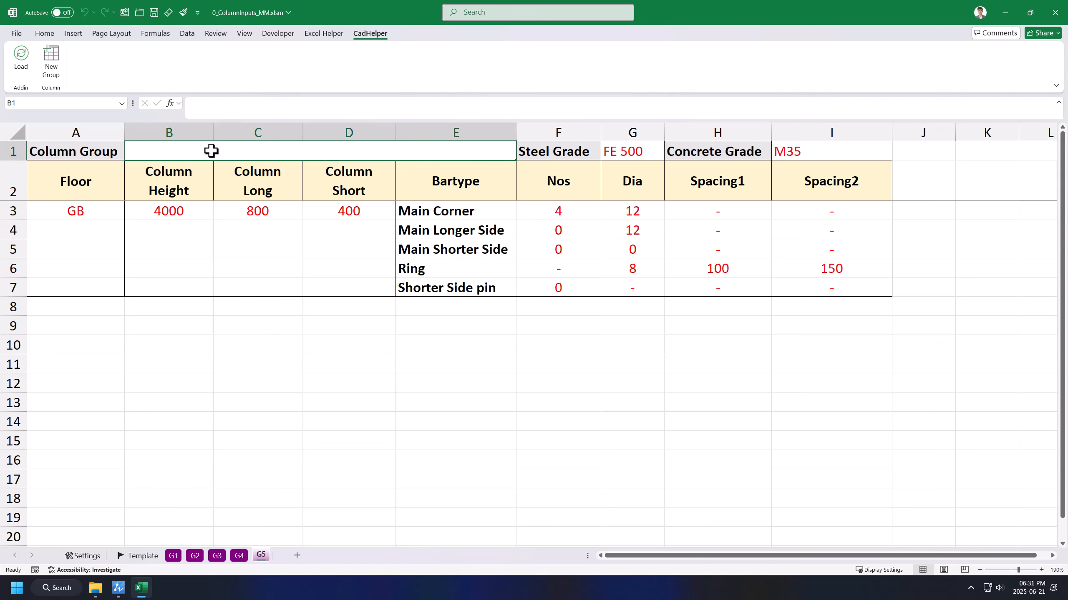
pyautogui.write('C5')
pyautogui.click(663, 150)
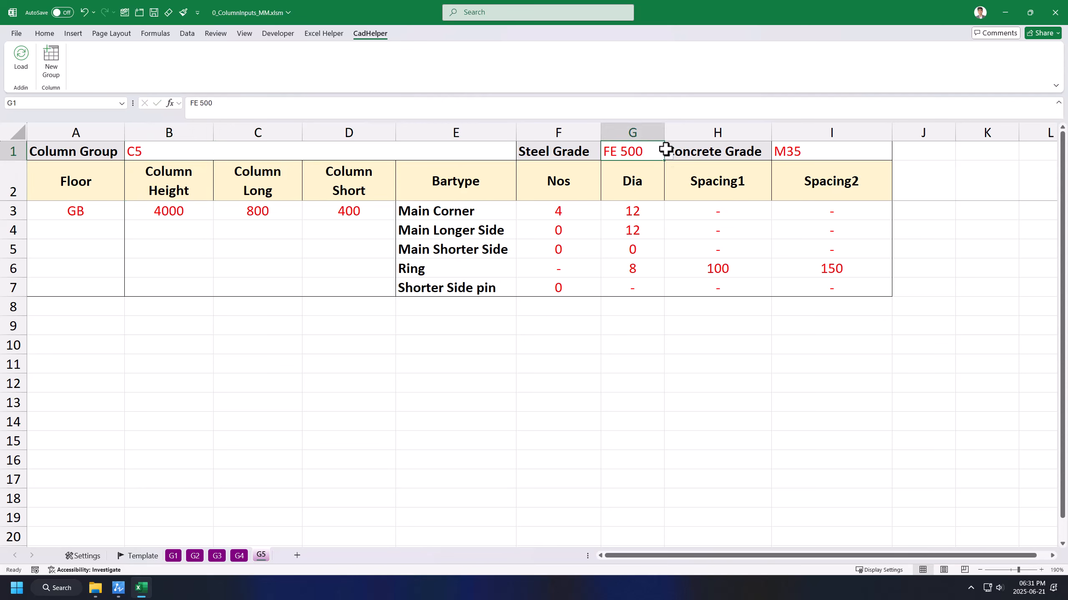
pyautogui.click(667, 152)
pyautogui.click(631, 184)
pyautogui.click(802, 148)
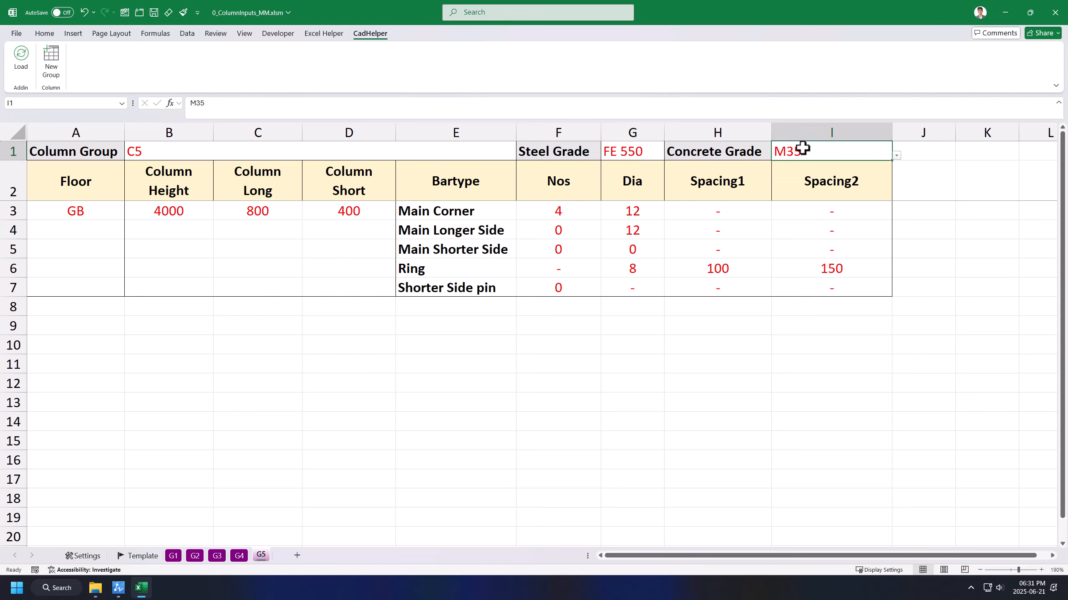
pyautogui.click(895, 157)
pyautogui.click(801, 211)
# Step: Keep floor GB, set the column size to 500 x 250, and save
pyautogui.click(258, 251)
pyautogui.click(122, 215)
pyautogui.click(128, 215)
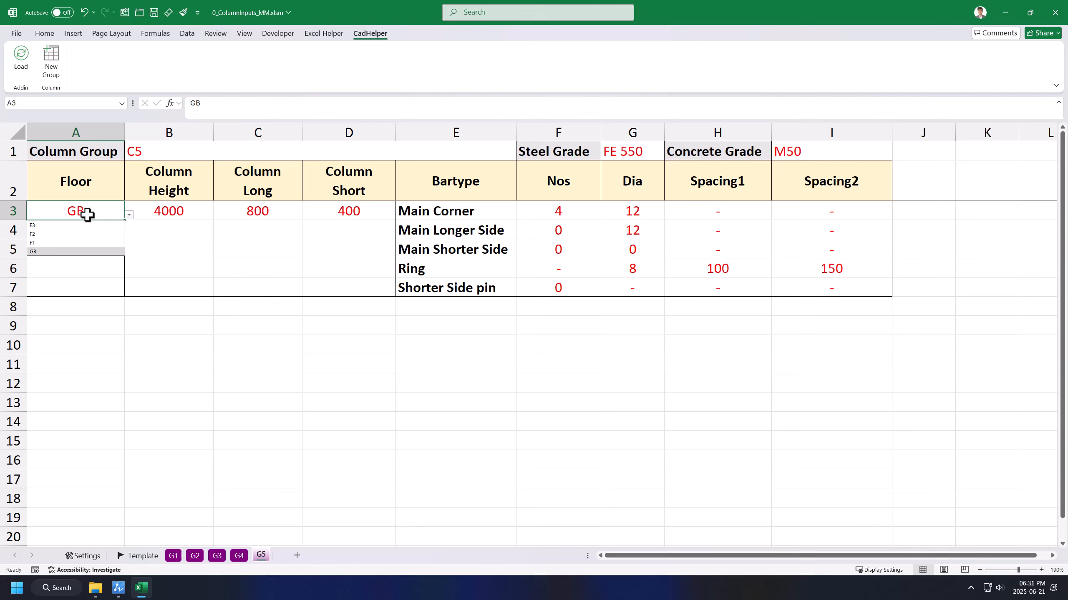
pyautogui.click(210, 217)
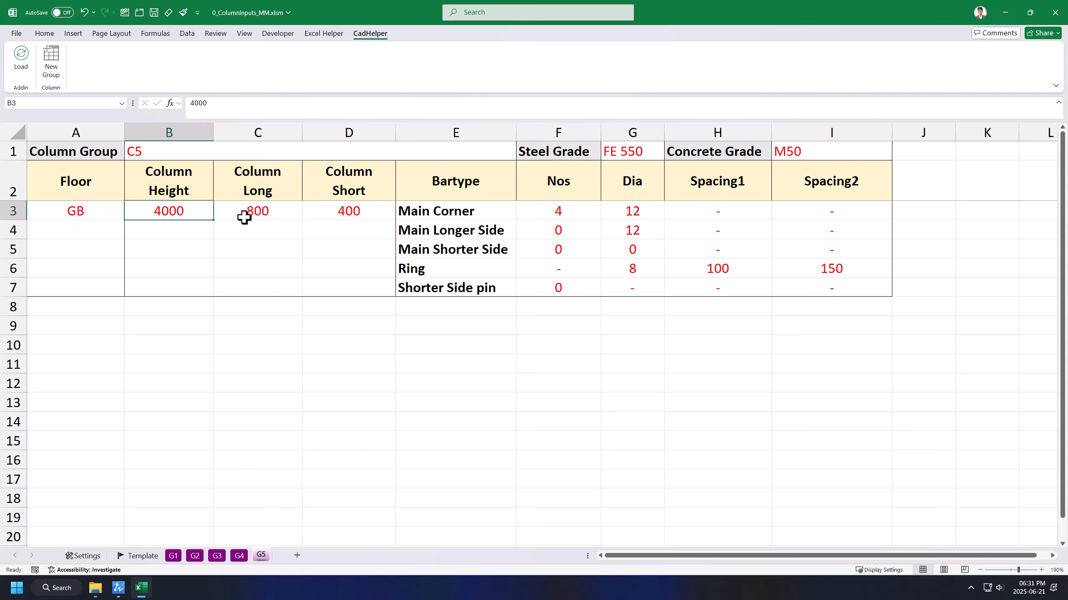
pyautogui.click(246, 215)
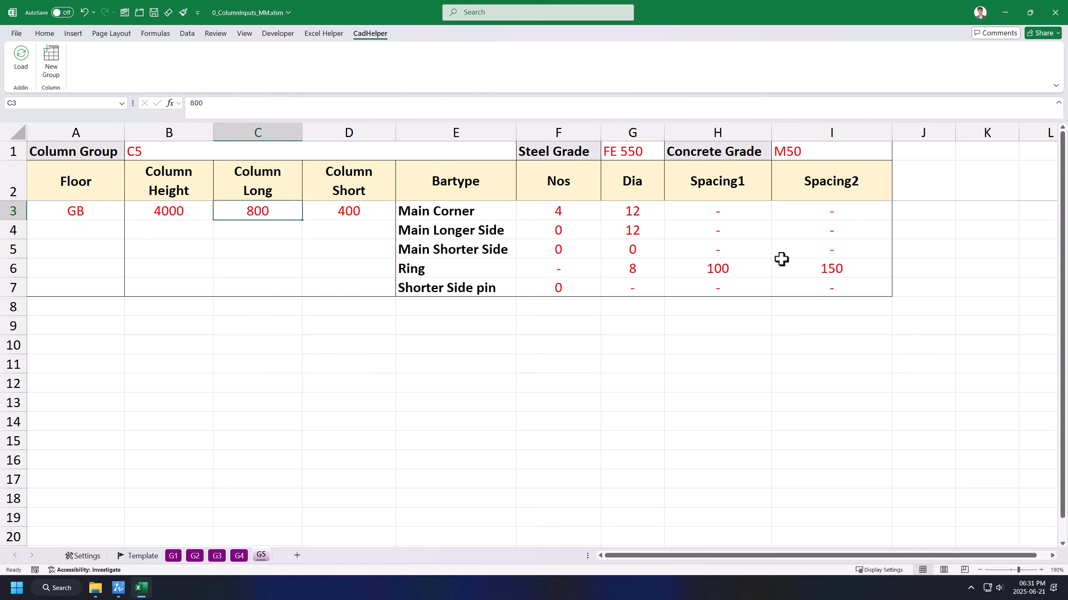
pyautogui.write('500')
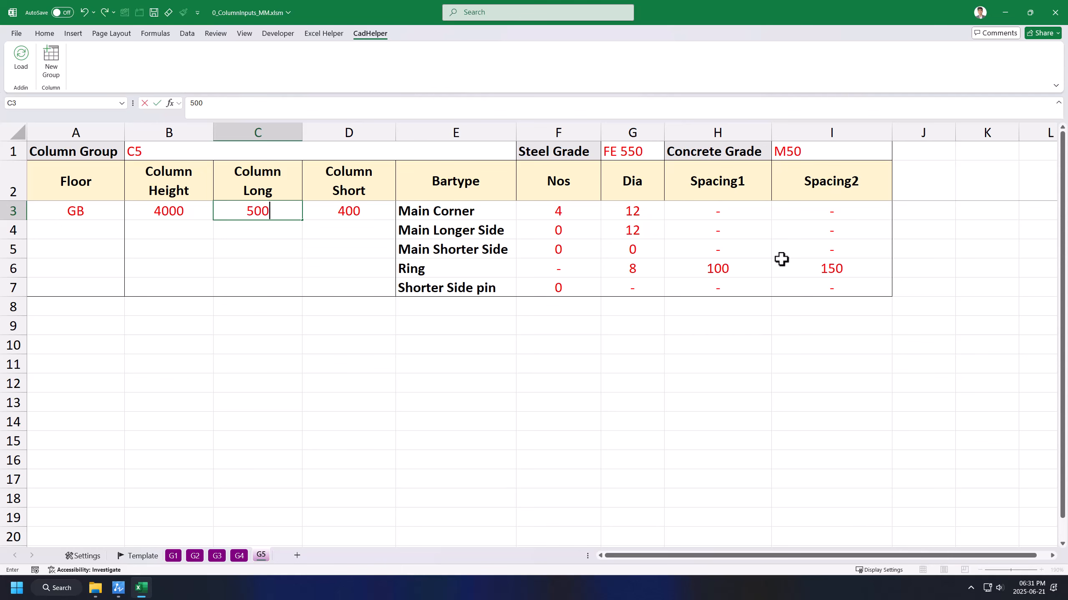
pyautogui.press('Tab')
pyautogui.write('250')
pyautogui.press('Return')
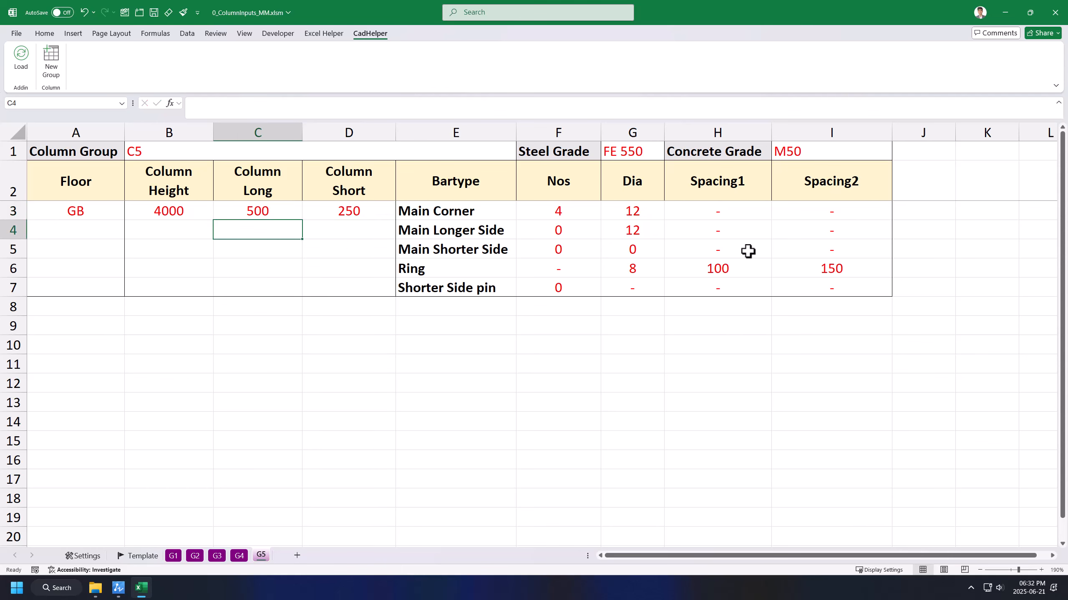
pyautogui.hotkey('ctrl', 's')
# Step: Set 12 diameter shorter-side bars, 2 longer-side and 2 shorter-side bars, and 1 pin
pyautogui.click(618, 249)
pyautogui.write('12')
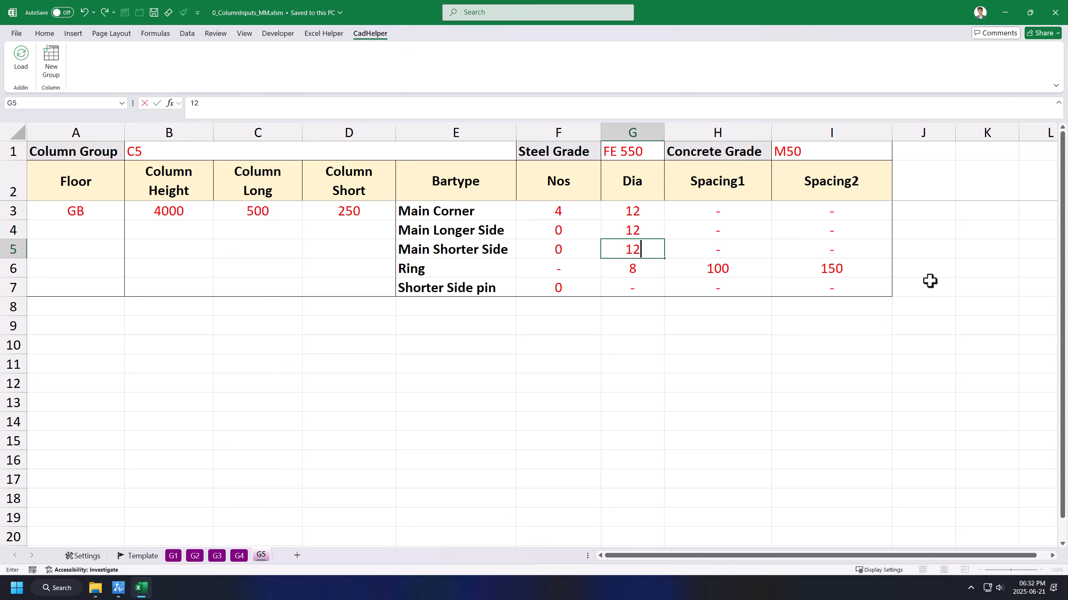
pyautogui.press('Return')
pyautogui.click(570, 219)
pyautogui.click(562, 229)
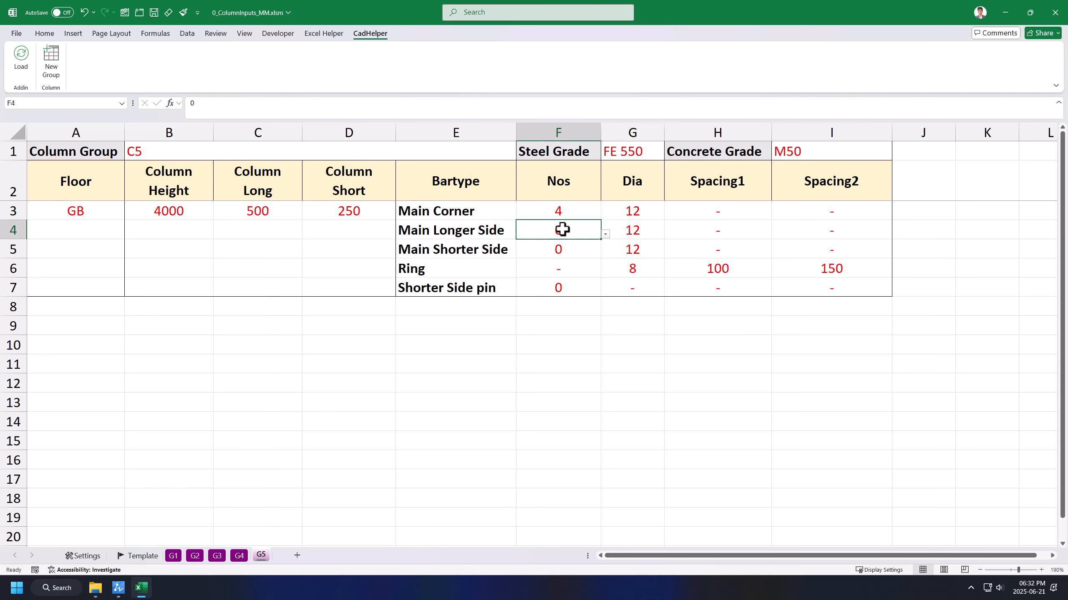
pyautogui.click(605, 235)
pyautogui.click(562, 257)
pyautogui.click(572, 248)
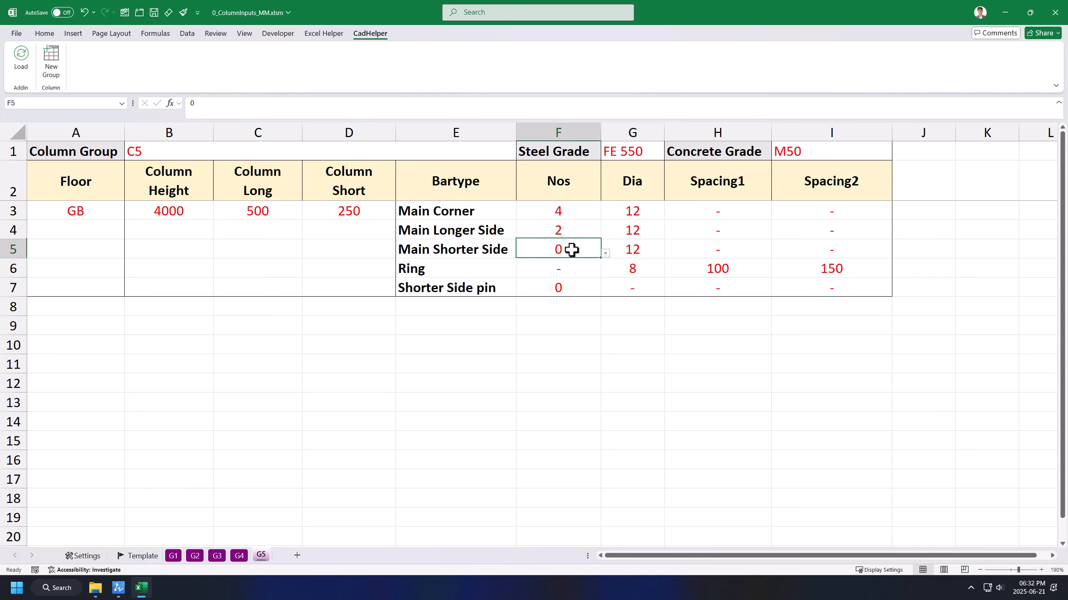
pyautogui.click(605, 252)
pyautogui.click(559, 280)
pyautogui.click(588, 285)
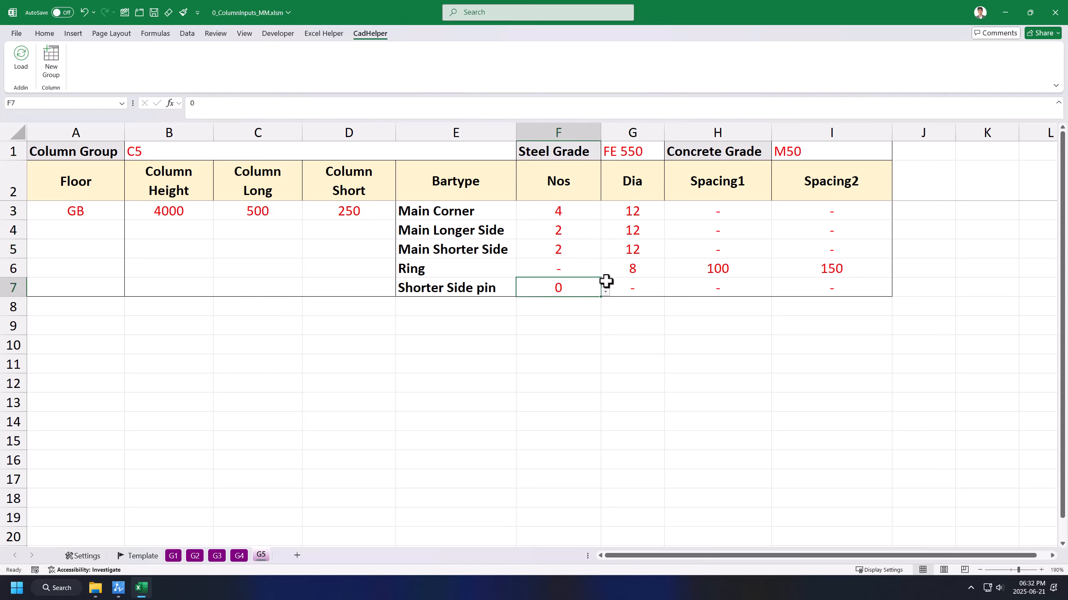
pyautogui.click(605, 291)
pyautogui.click(544, 310)
pyautogui.click(584, 262)
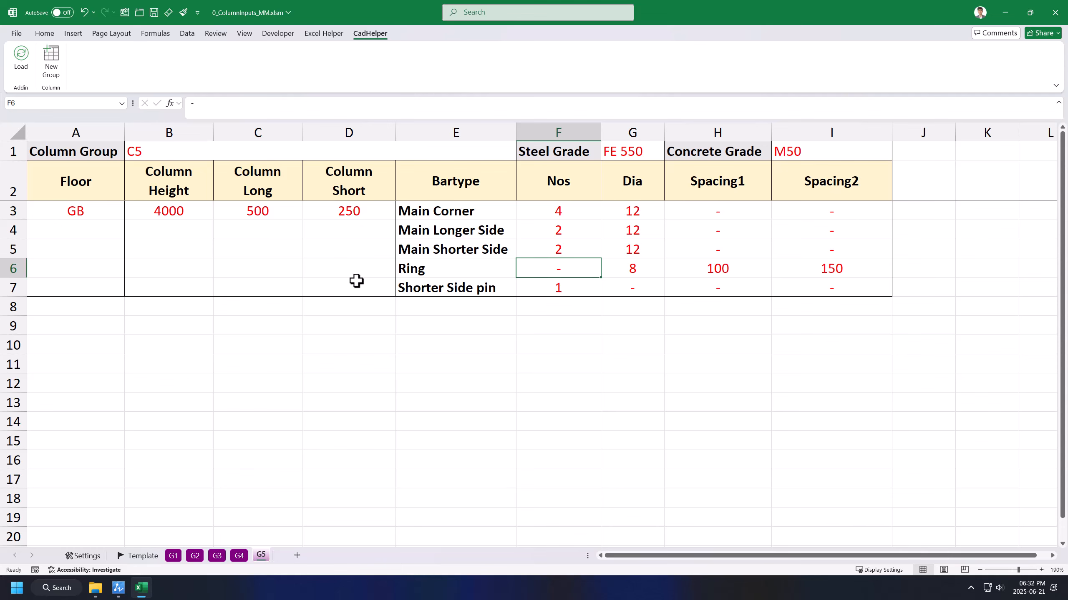
# Step: Check the Ring row's bar diameter and spacing values, then save the workbook
pyautogui.moveTo(406, 271); pyautogui.dragTo(896, 274)
pyautogui.click(725, 279)
pyautogui.click(637, 271)
pyautogui.moveTo(638, 271); pyautogui.dragTo(819, 272)
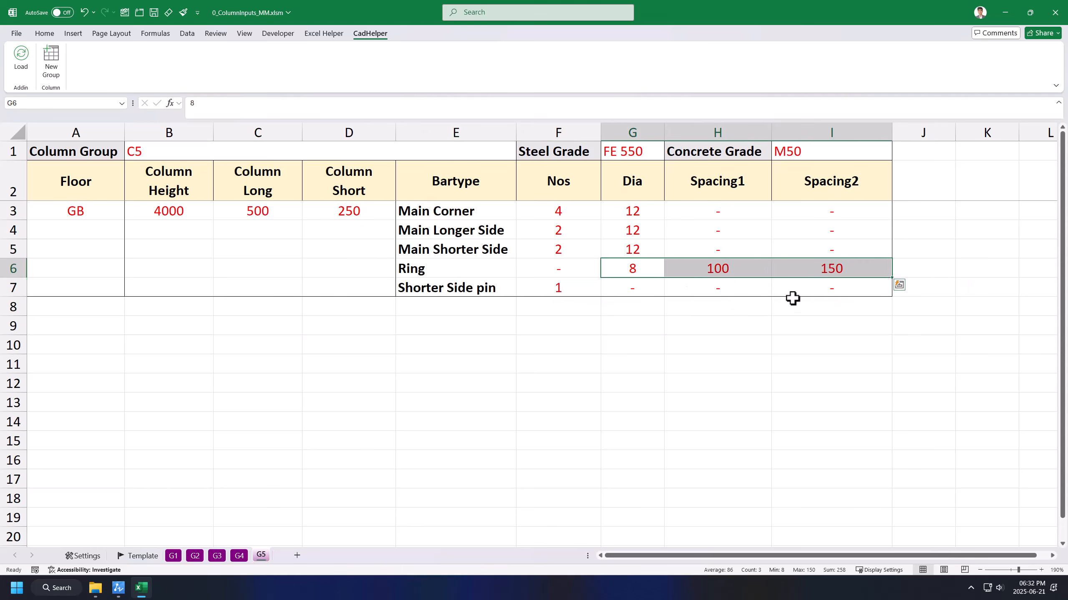
pyautogui.click(795, 304)
pyautogui.click(357, 168)
pyautogui.hotkey('ctrl', 's')
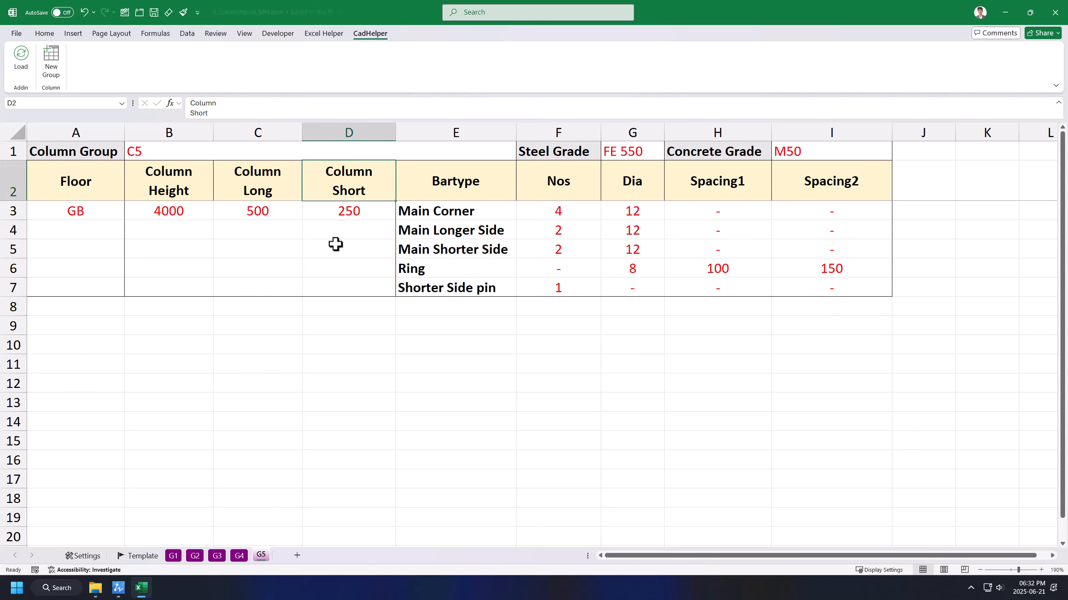
# Step: Draw the C5 column (250 x 500, M50, FE 550, 12 DIA-8) just right of C4
pyautogui.click(124, 586)
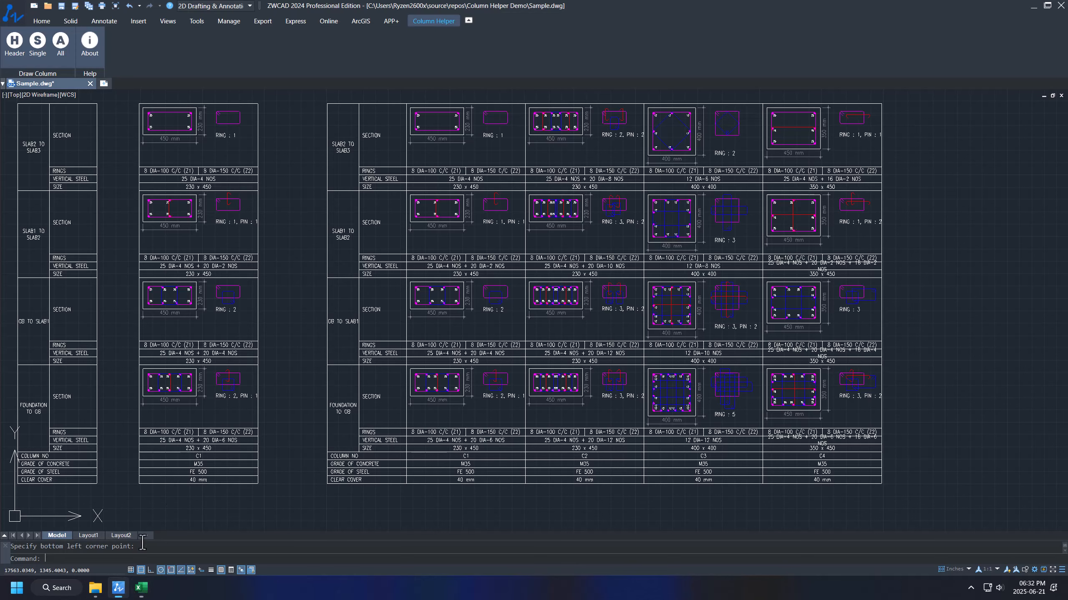
pyautogui.moveTo(945, 383); pyautogui.dragTo(767, 381, button='middle')
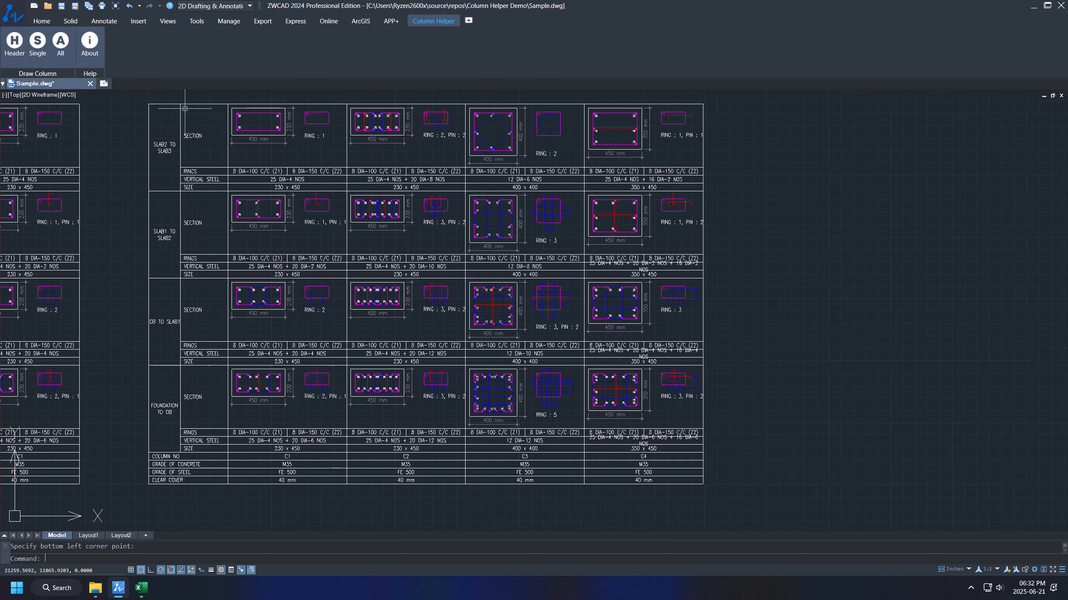
pyautogui.click(38, 47)
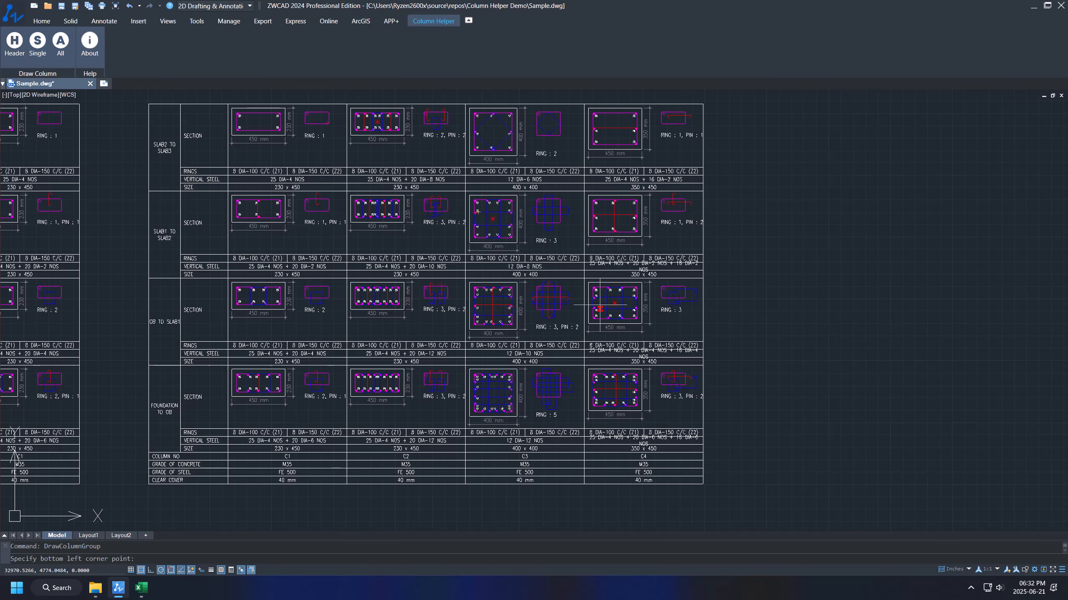
pyautogui.click(703, 484)
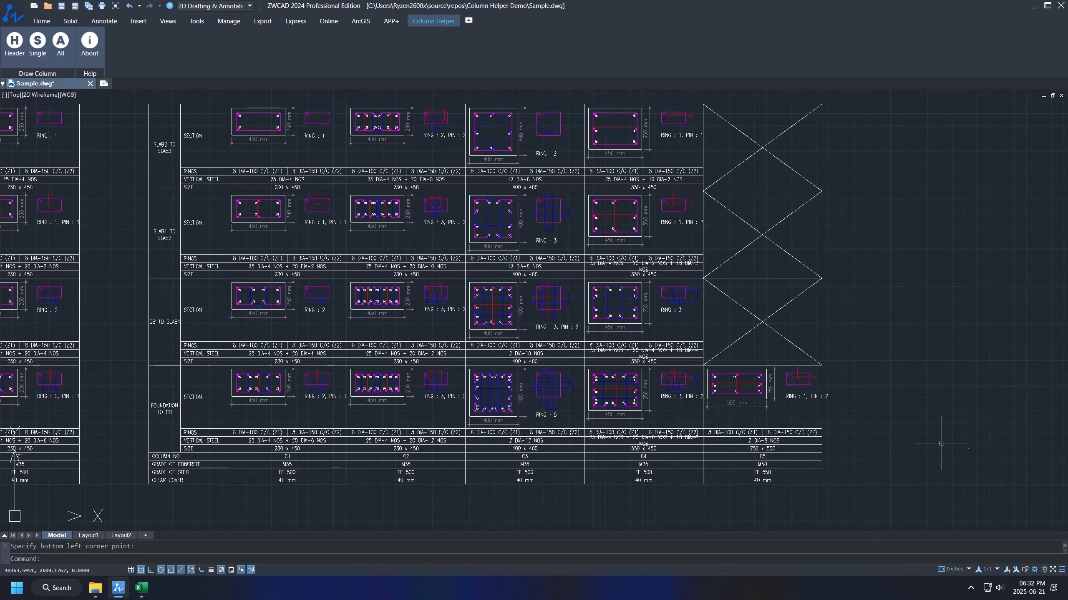
pyautogui.scroll(6, 819, 436)
pyautogui.scroll(-5, 563, 423)
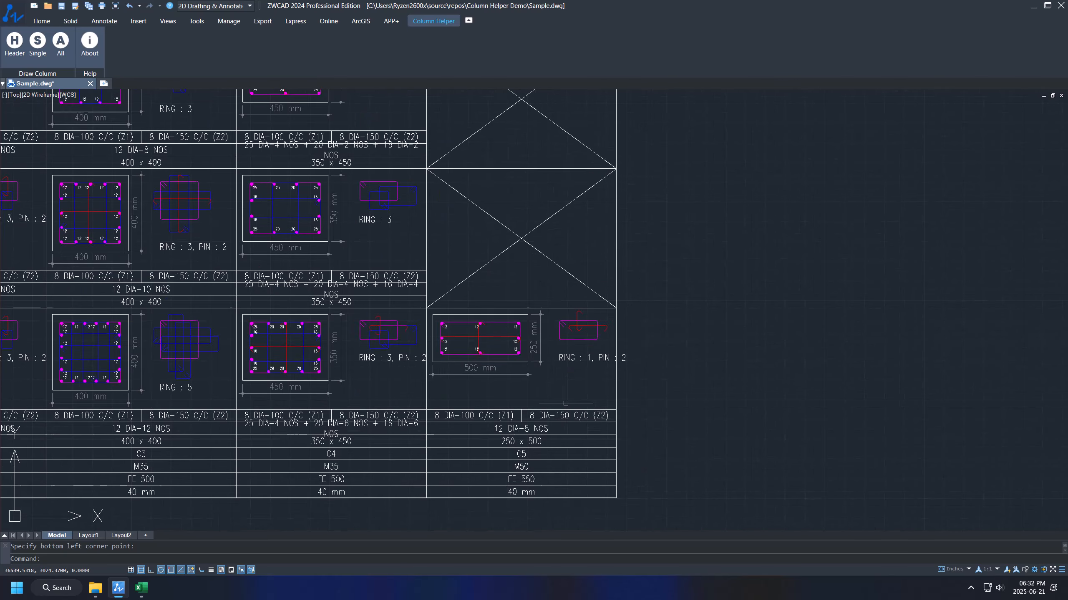
pyautogui.scroll(5, 558, 358)
pyautogui.moveTo(558, 358)
pyautogui.mouseDown(button='middle')
pyautogui.moveTo(574, 304)
pyautogui.moveTo(626, 363)
pyautogui.mouseUp(button='middle')
pyautogui.scroll(-2, 619, 301)
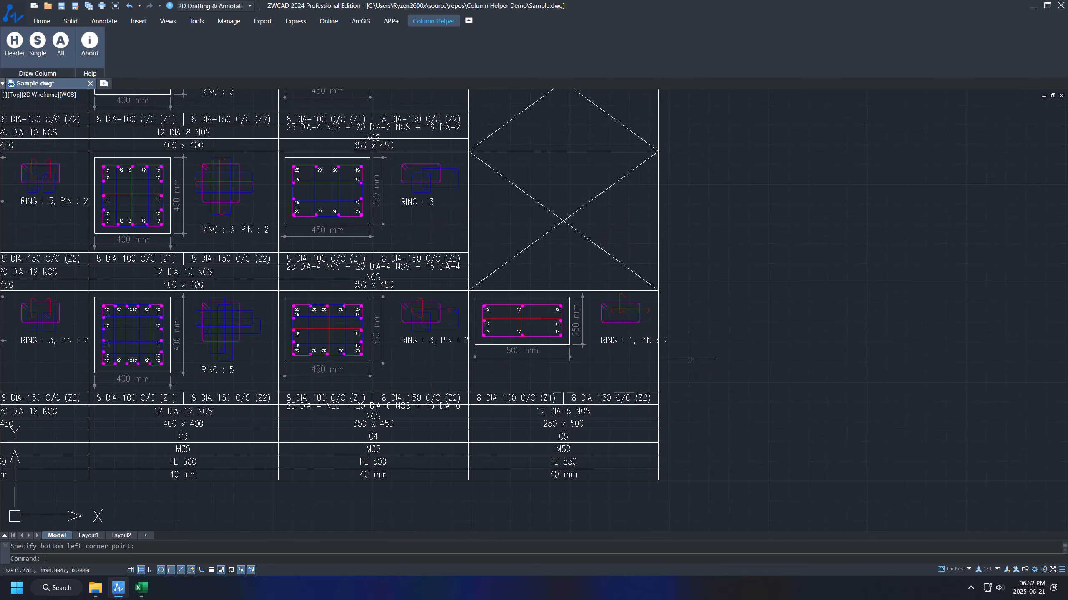
pyautogui.moveTo(661, 360); pyautogui.dragTo(619, 364, button='middle')
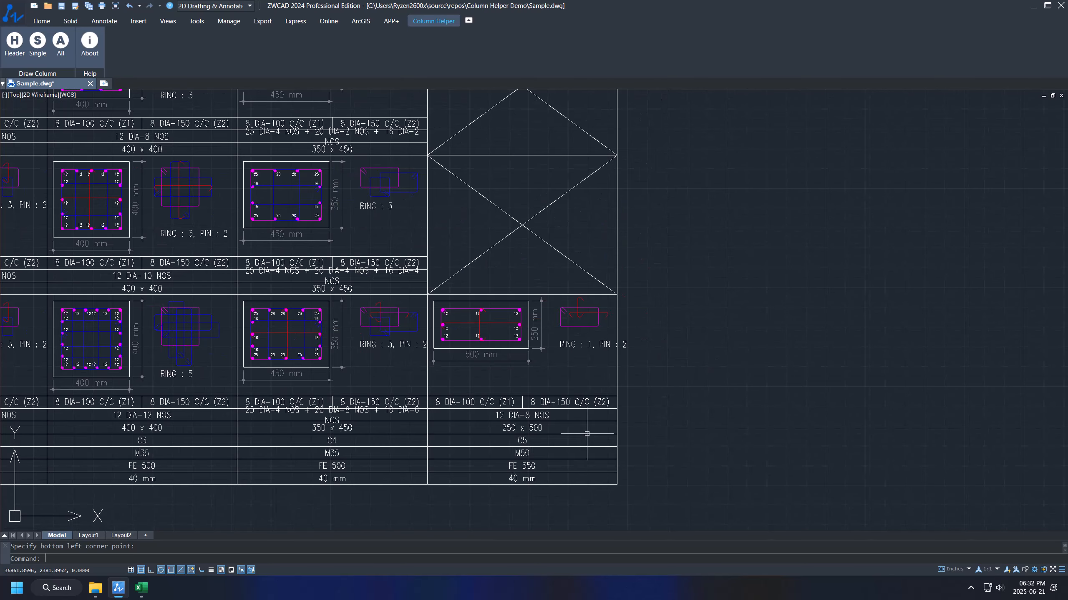
# Step: Copy the C5 input block A3:I7 into rows 8–12
pyautogui.click(142, 591)
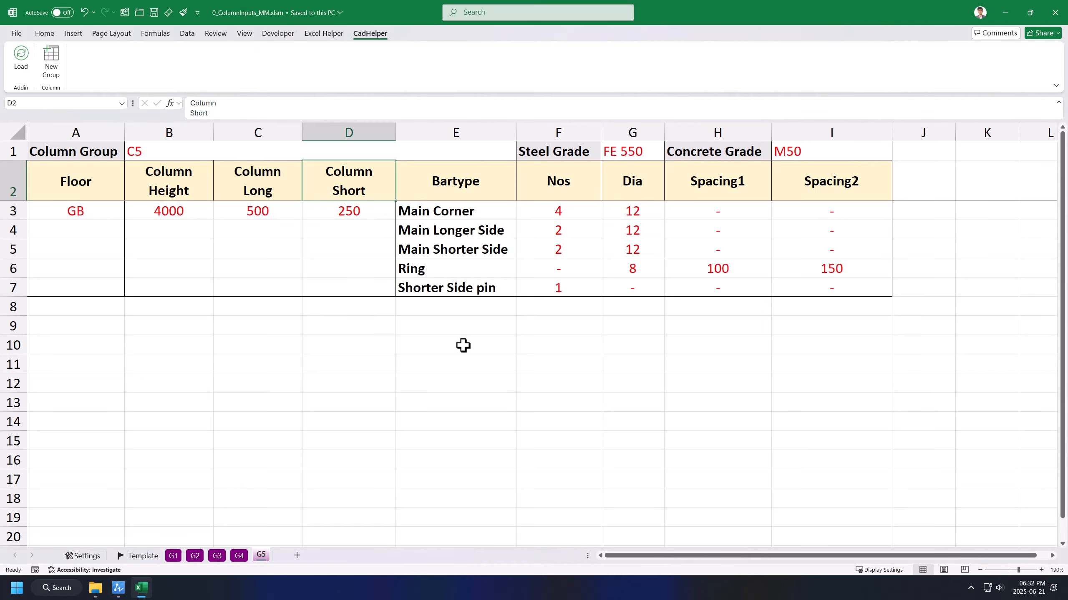
pyautogui.moveTo(70, 208); pyautogui.dragTo(839, 286)
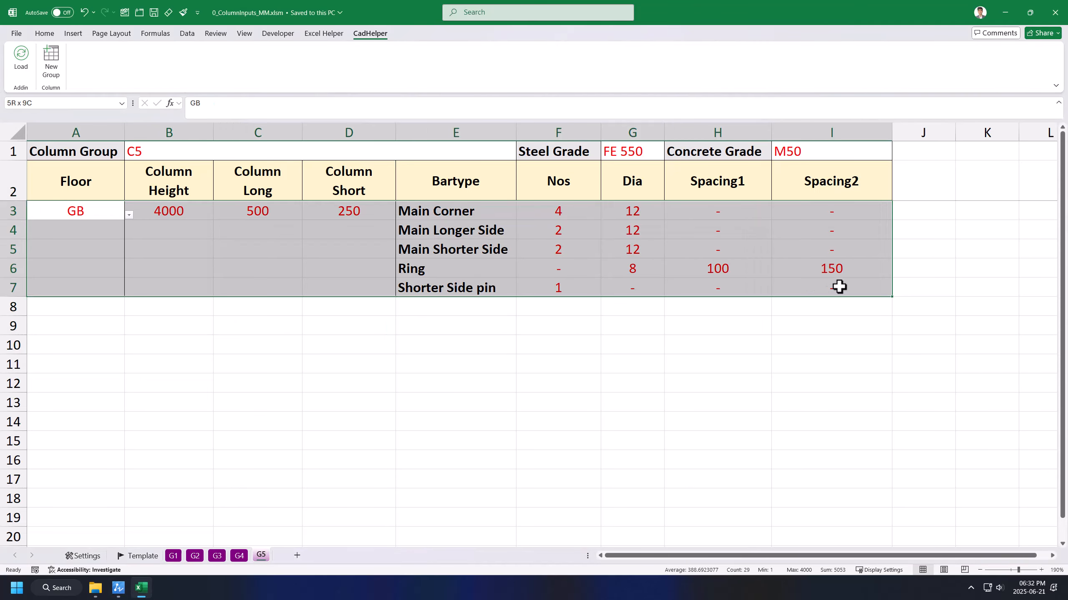
pyautogui.hotkey('ctrl', 'c')
pyautogui.click(83, 307)
pyautogui.hotkey('ctrl', 'v')
pyautogui.press('Escape')
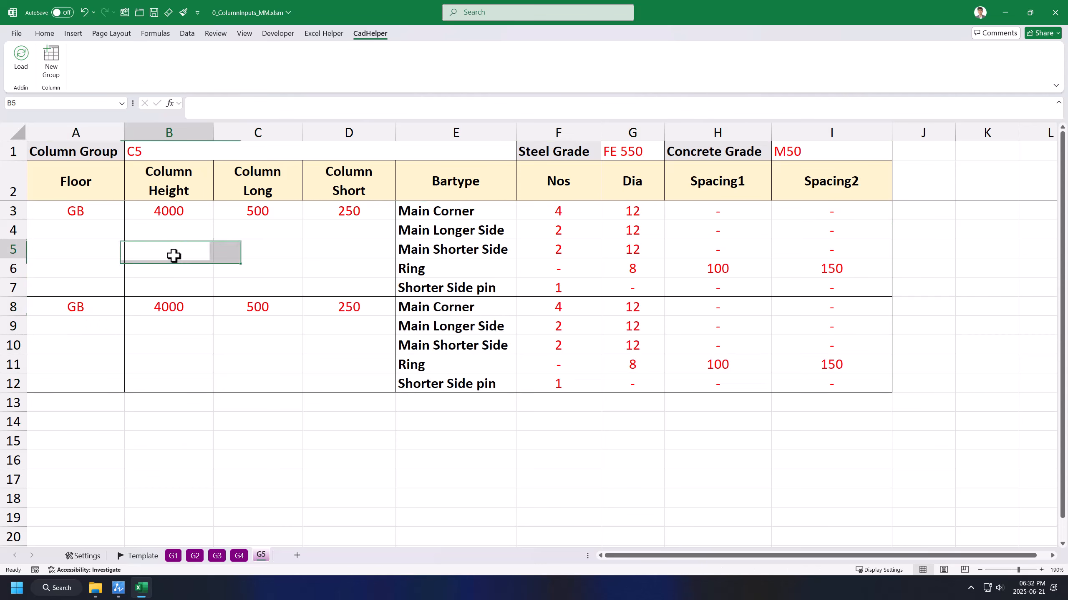
# Step: Set the top block's floor in A3 to F1
pyautogui.click(82, 212)
pyautogui.click(129, 214)
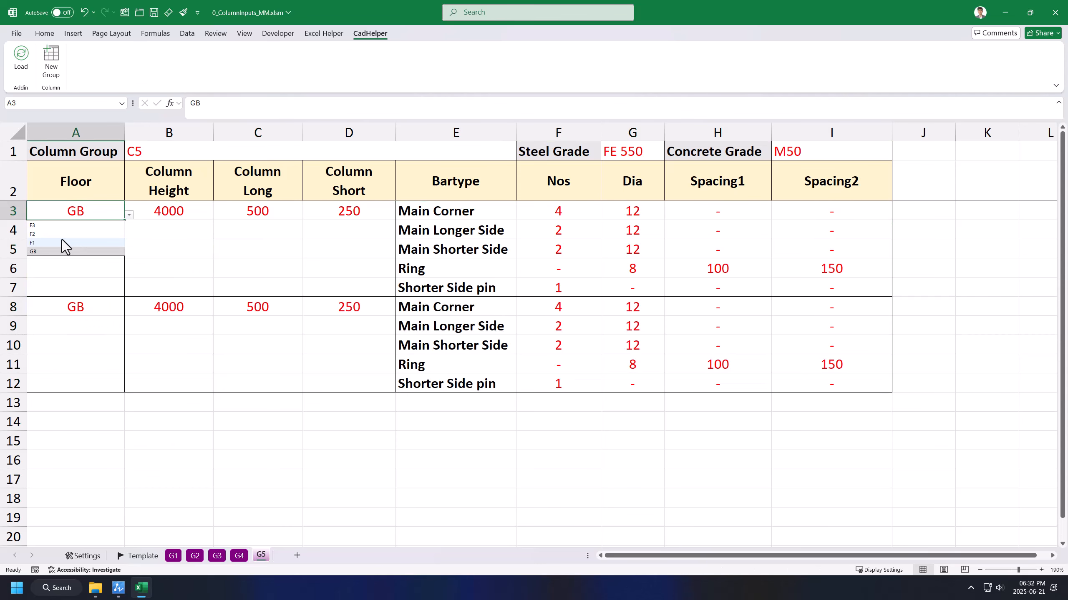
pyautogui.click(62, 243)
pyautogui.click(257, 268)
pyautogui.click(717, 345)
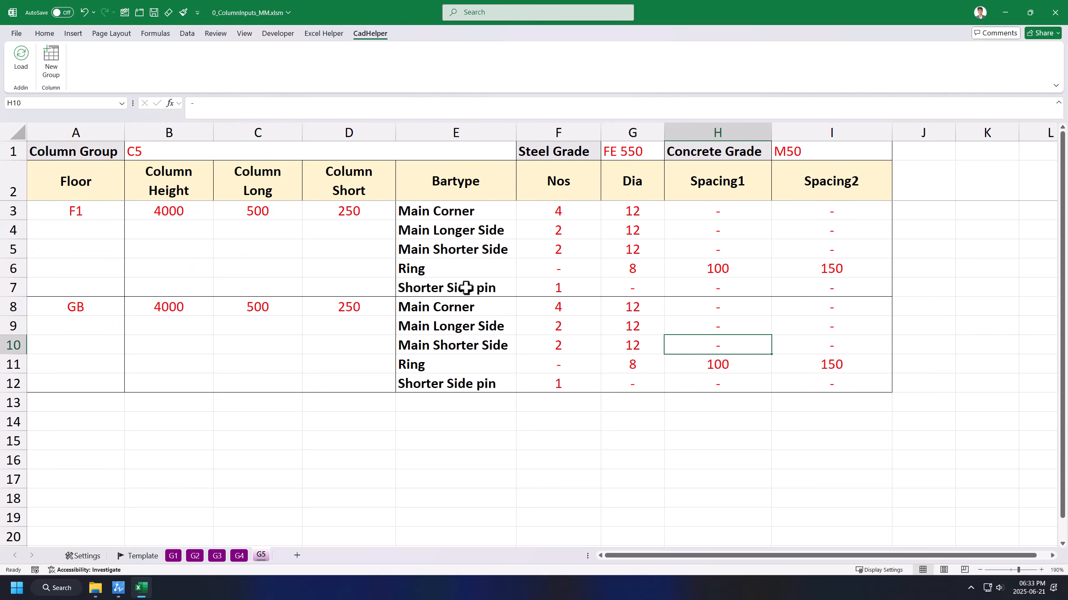
pyautogui.click(618, 254)
# Step: Give GB 4 Main Longer Side bars in F9 and save the workbook
pyautogui.click(552, 229)
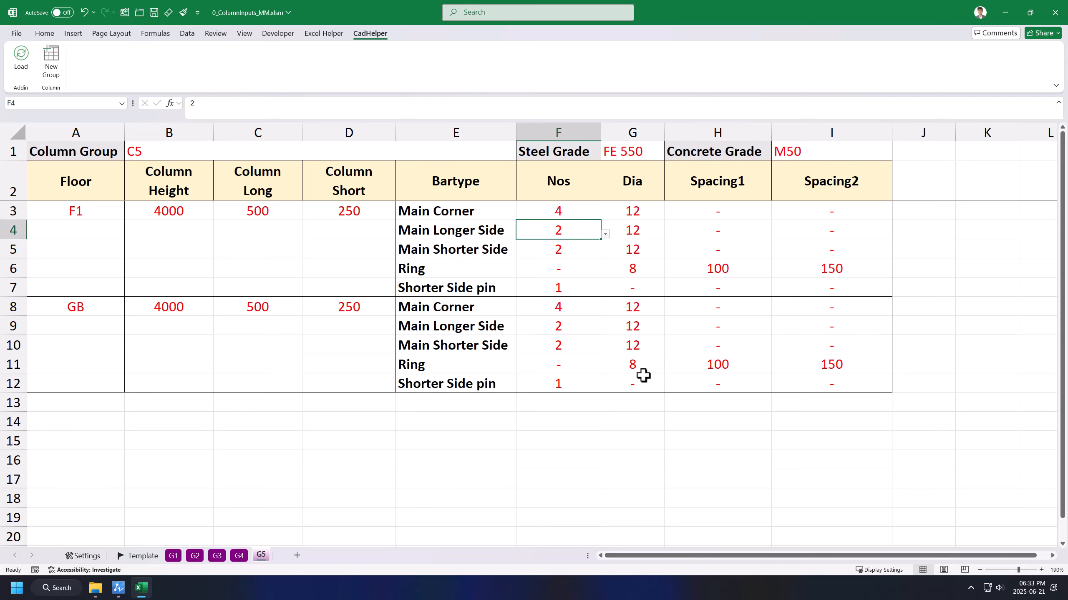
pyautogui.click(590, 322)
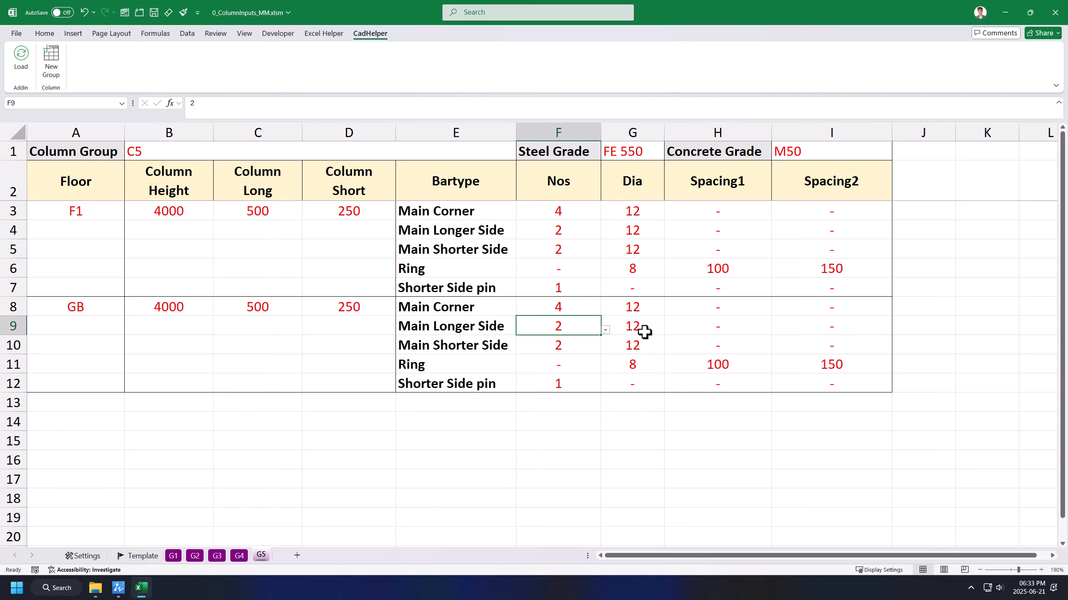
pyautogui.write('4')
pyautogui.hotkey('ctrl', 'Return')
pyautogui.hotkey('ctrl', 's')
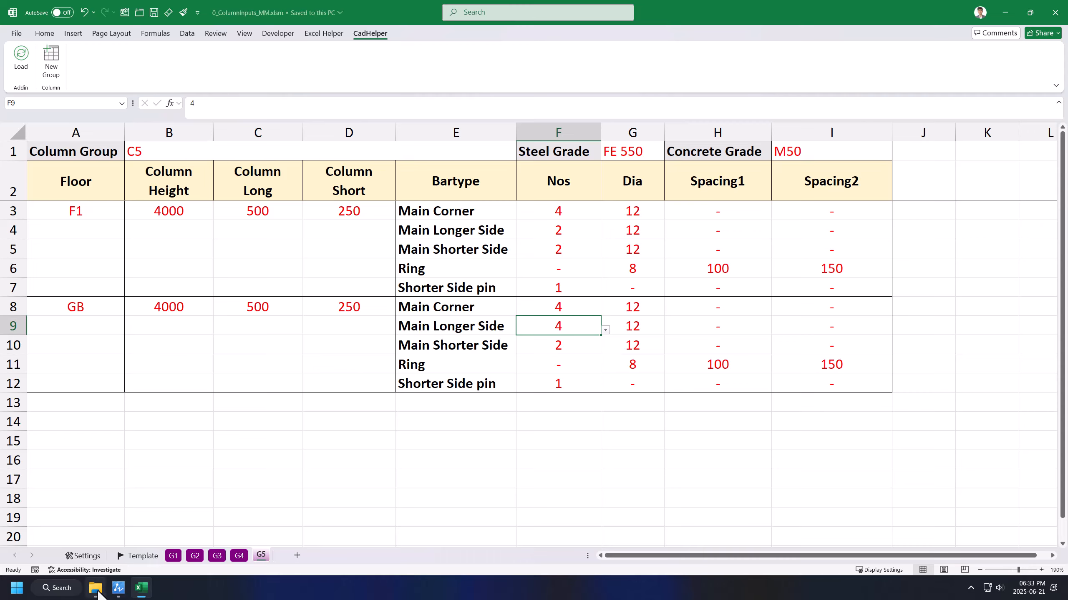
pyautogui.click(118, 588)
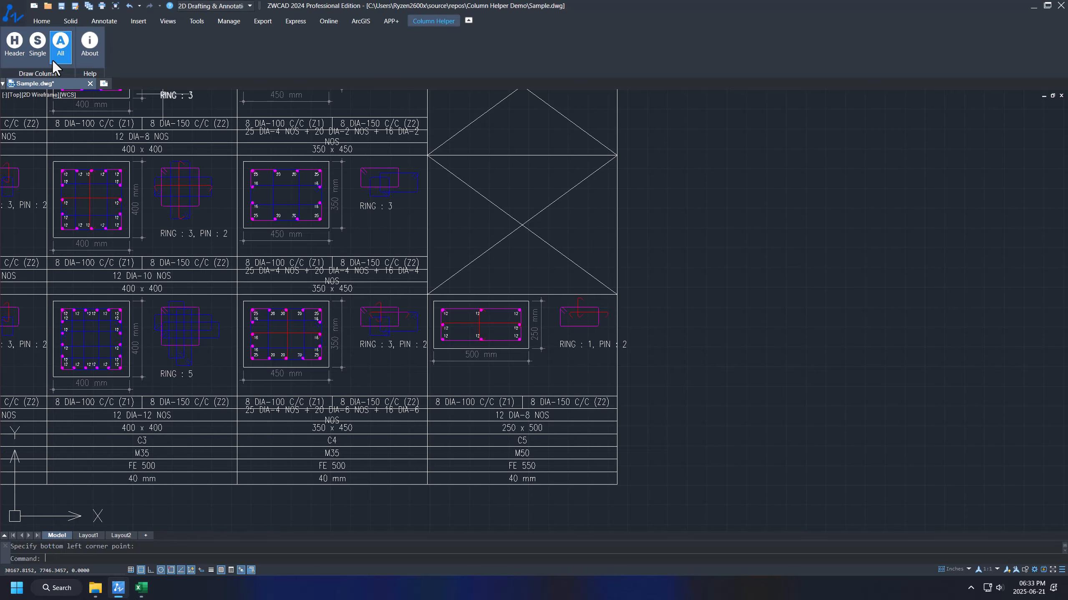
# Step: Draw the two-floor C5 group (12 DIA-8 and 12 DIA-10) beside the table, then return to Excel
pyautogui.click(54, 61)
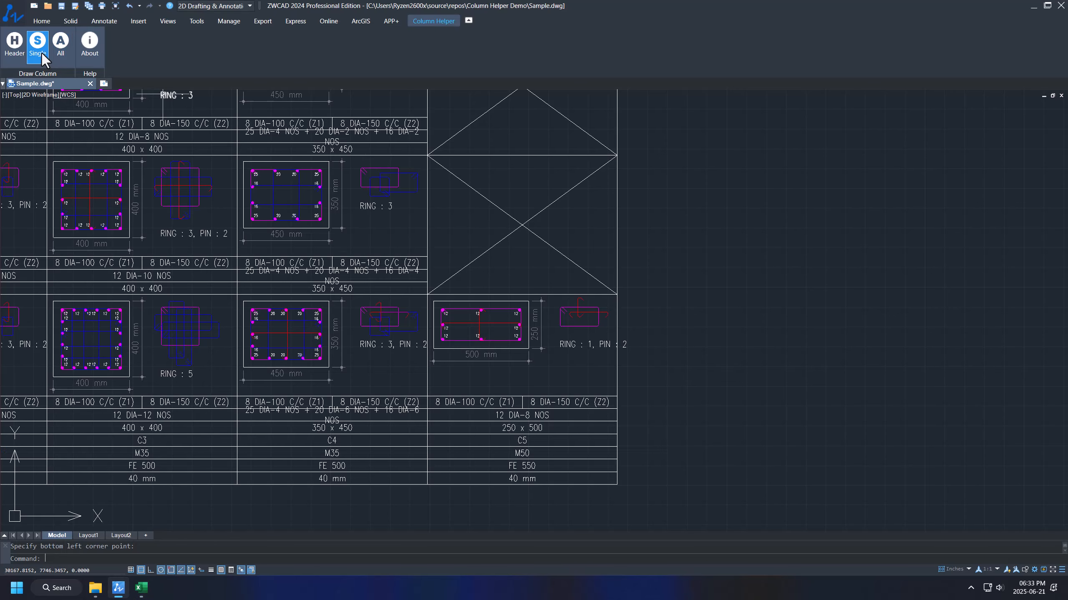
pyautogui.click(617, 479)
pyautogui.scroll(-2, 328, 366)
pyautogui.scroll(2, 509, 318)
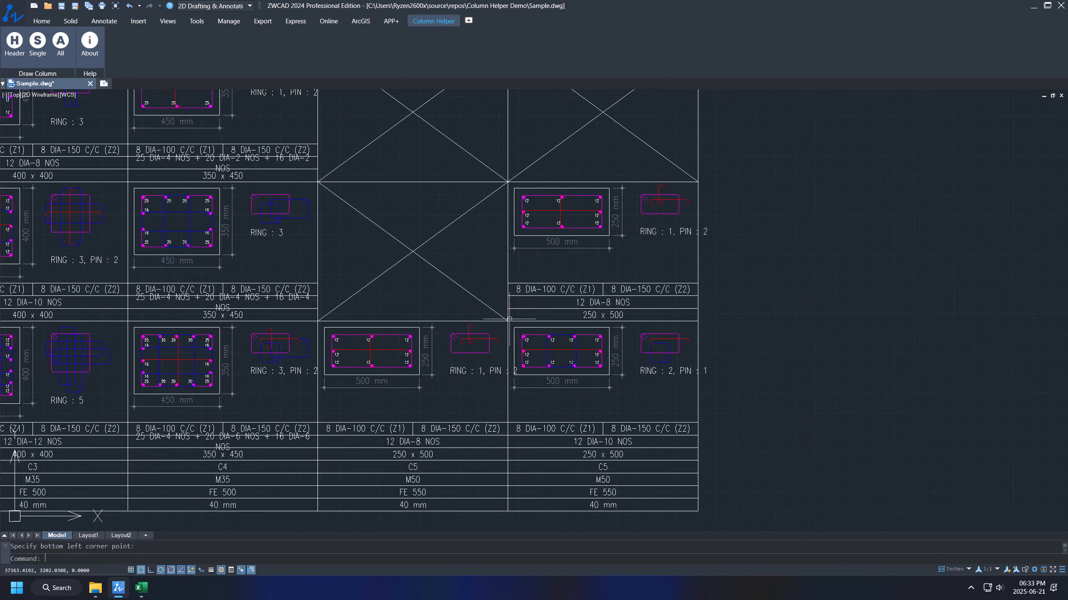
pyautogui.scroll(-3, 510, 319)
pyautogui.scroll(3, 571, 295)
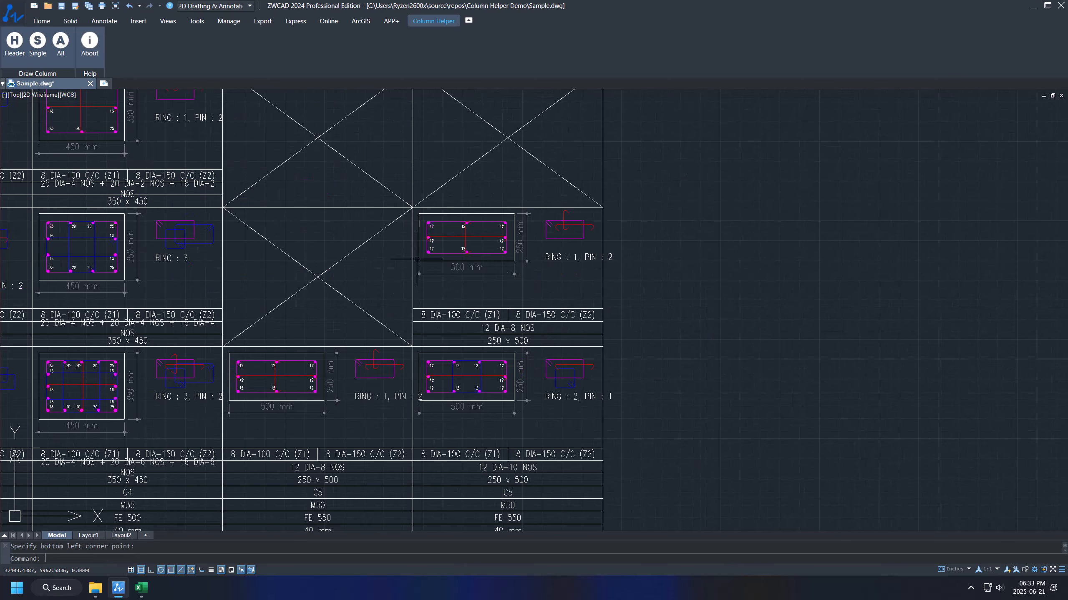
pyautogui.scroll(2, 487, 255)
pyautogui.scroll(-2, 484, 256)
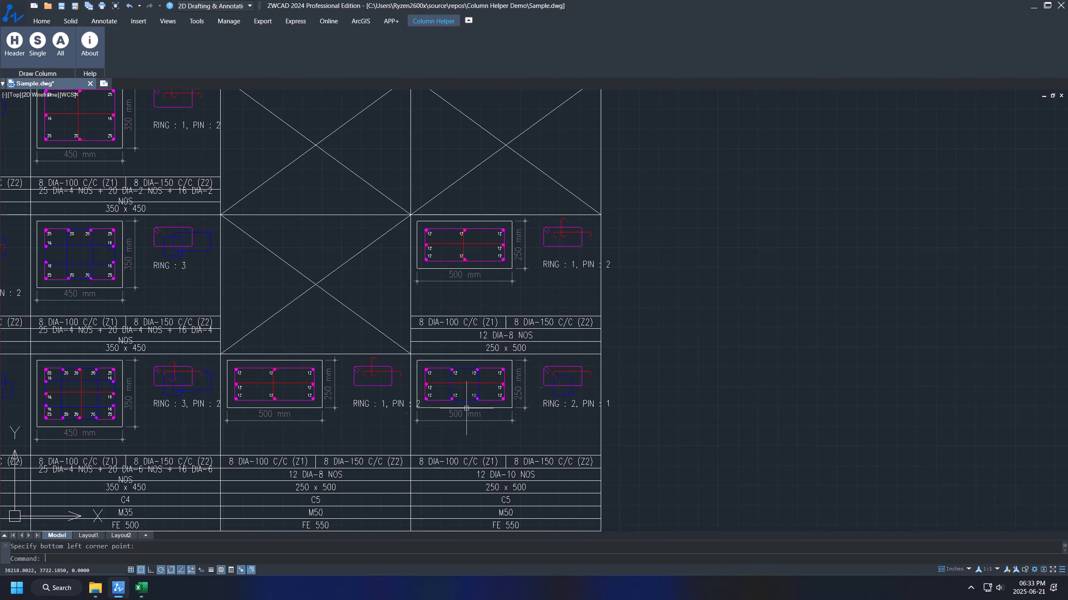
pyautogui.scroll(-2, 441, 249)
pyautogui.scroll(-2, 496, 337)
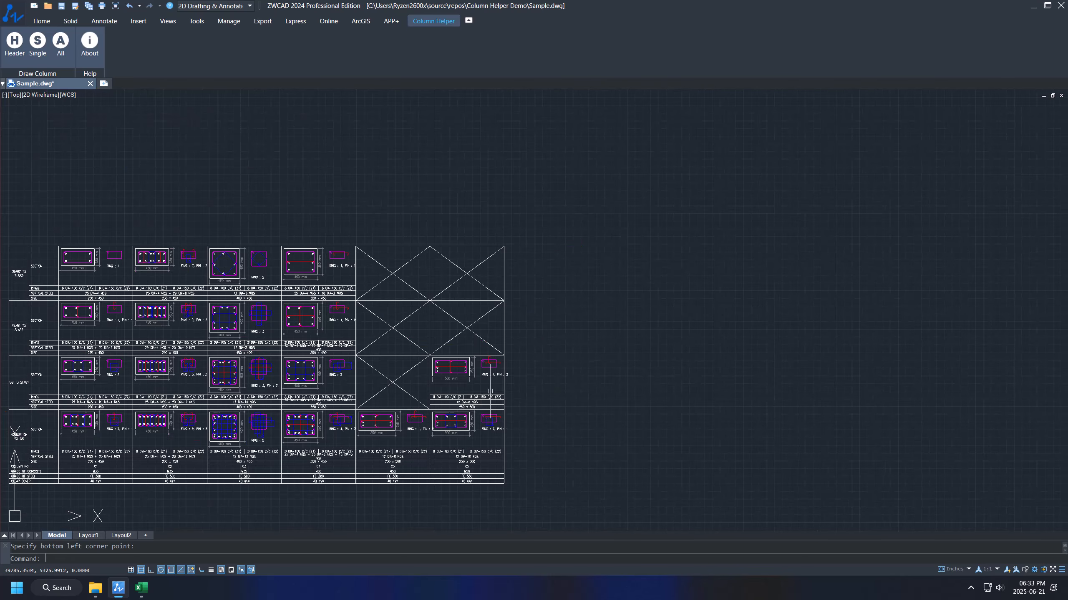
pyautogui.click(142, 588)
# Step: Copy both C5 floor blocks A3:I12 into rows 13–22
pyautogui.click(381, 312)
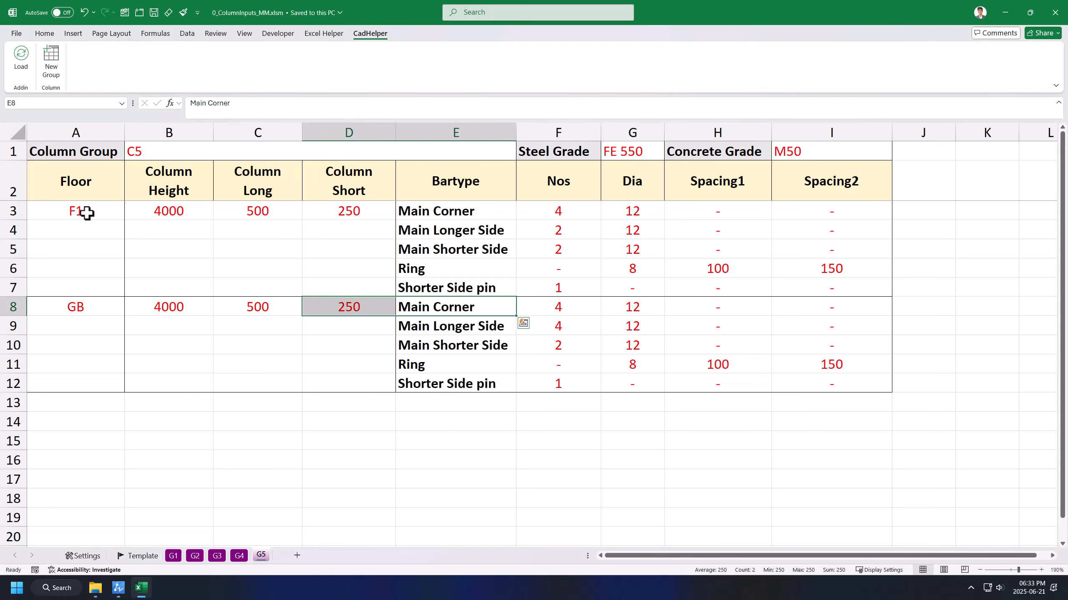
pyautogui.moveTo(84, 210); pyautogui.dragTo(884, 376)
pyautogui.hotkey('ctrl', 'c')
pyautogui.click(85, 391)
pyautogui.hotkey('ctrl', 'v')
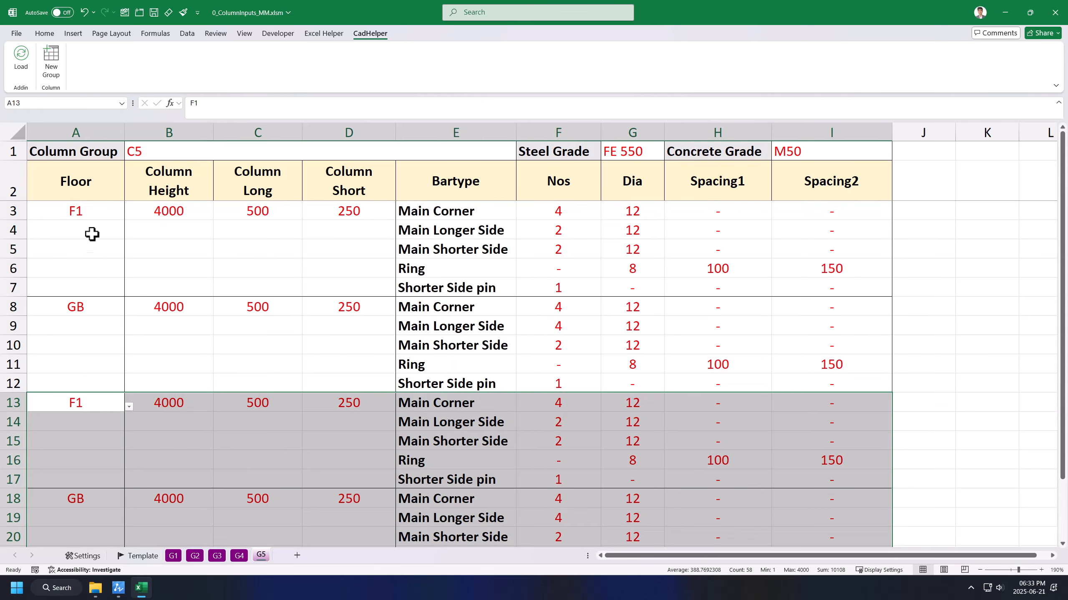
# Step: Set the floors in A3 and A8 to F3 and F2
pyautogui.click(103, 211)
pyautogui.click(128, 215)
pyautogui.click(107, 226)
pyautogui.click(83, 308)
pyautogui.click(129, 311)
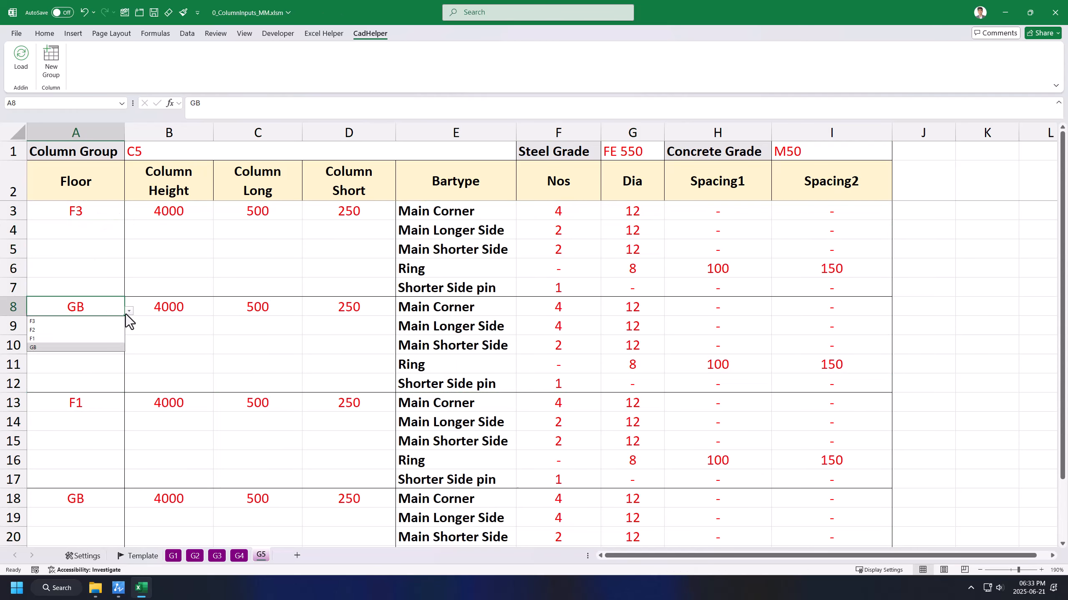
pyautogui.click(93, 330)
pyautogui.click(412, 334)
pyautogui.click(668, 294)
# Step: Give F1 6 longer-side bars in F14 and GB 8 in F19
pyautogui.click(566, 249)
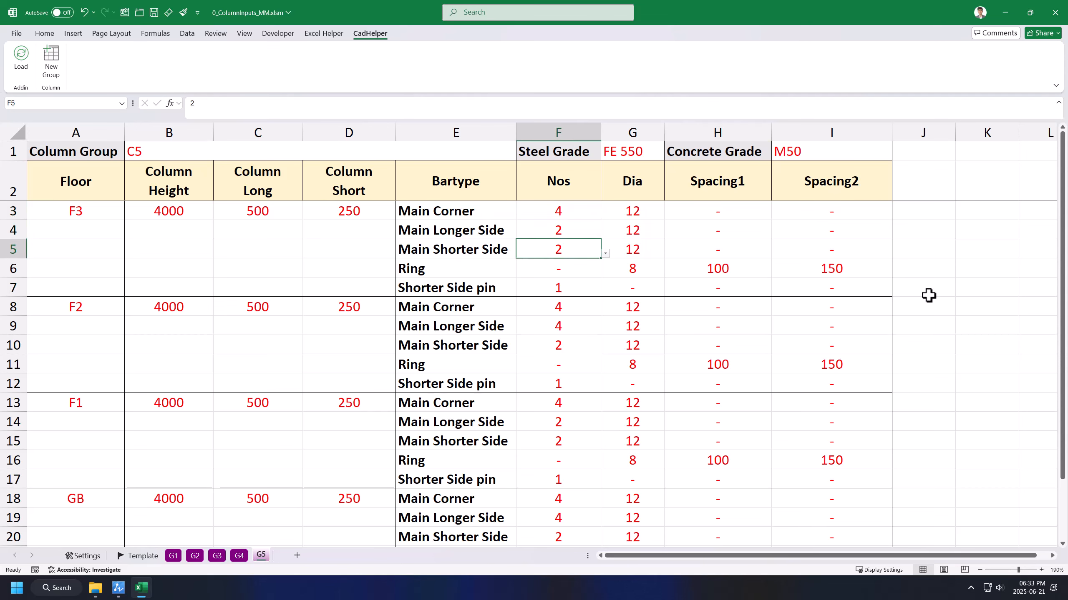
pyautogui.press('Down')
pyautogui.press('Down')
pyautogui.press('Down')
pyautogui.press('Down')
pyautogui.press('Down')
pyautogui.scroll(-2, 679, 303)
pyautogui.click(573, 306)
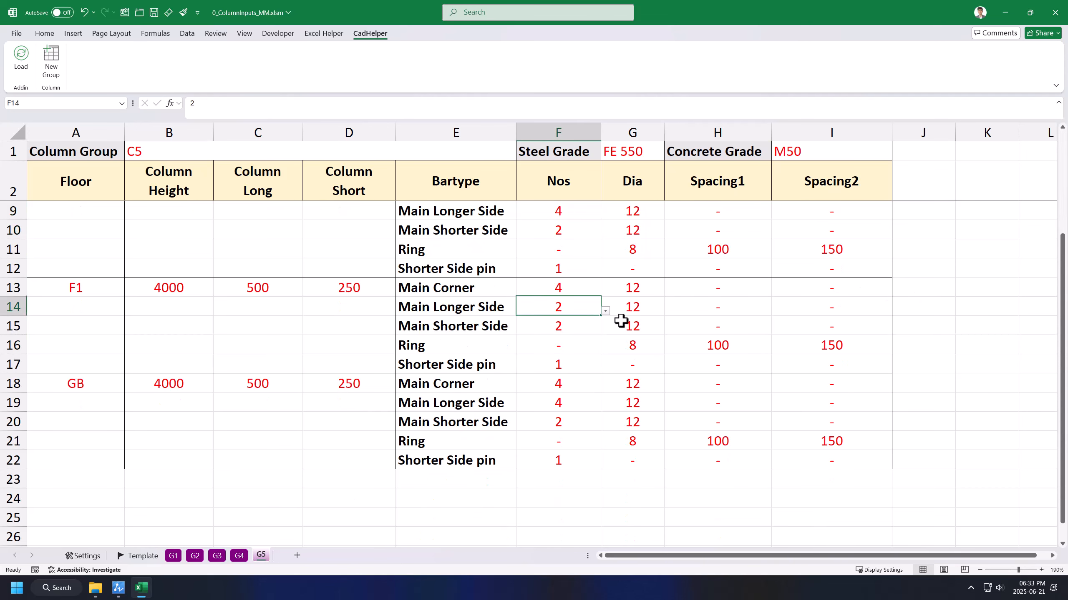
pyautogui.write('6')
pyautogui.press('Return')
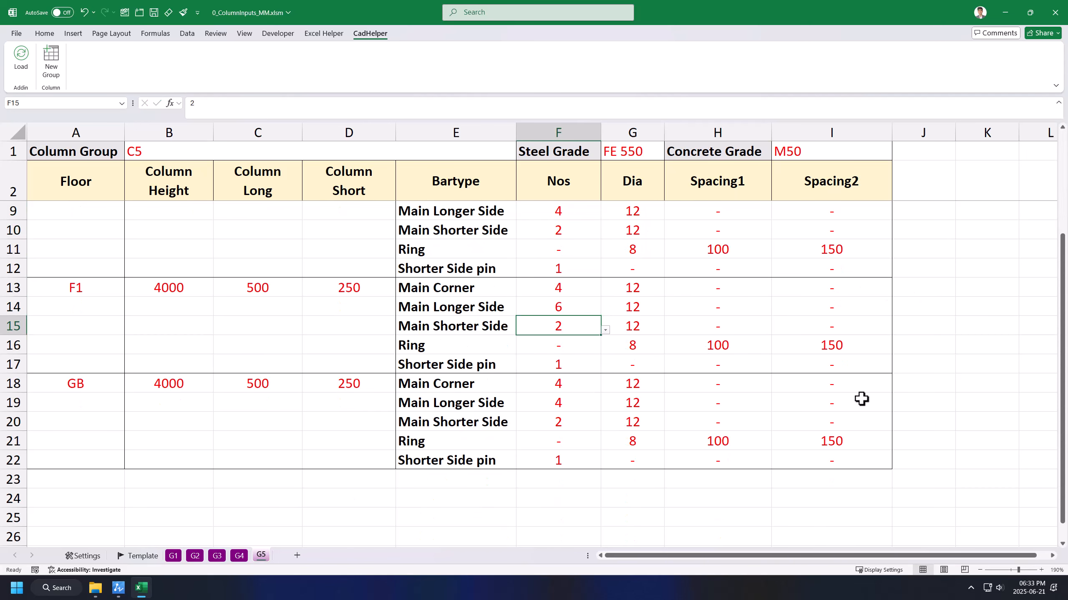
pyautogui.click(583, 398)
pyautogui.write('8')
pyautogui.press('Return')
# Step: Check the F2 diameter cells G8:G12, save the workbook, and return to ZWCAD
pyautogui.scroll(2, 747, 413)
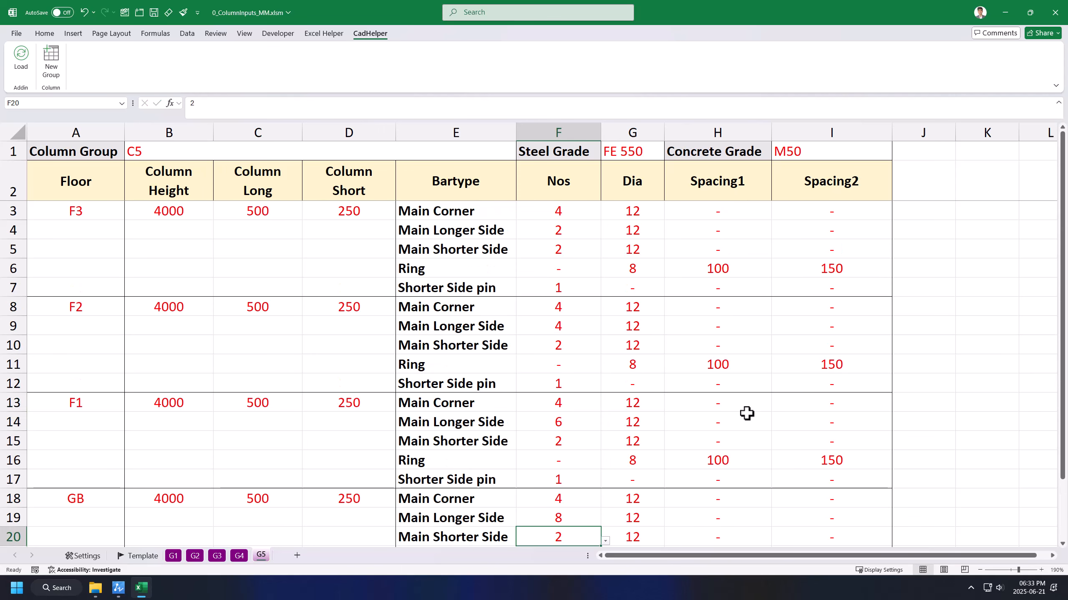
pyautogui.moveTo(640, 306); pyautogui.dragTo(633, 383)
pyautogui.click(784, 293)
pyautogui.hotkey('ctrl', 's')
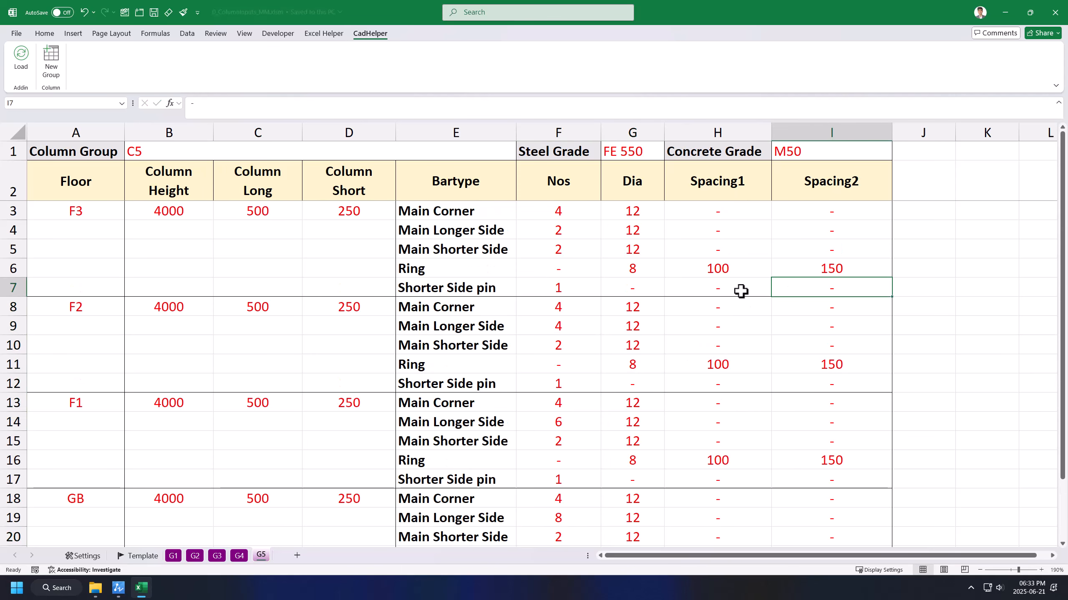
pyautogui.click(118, 595)
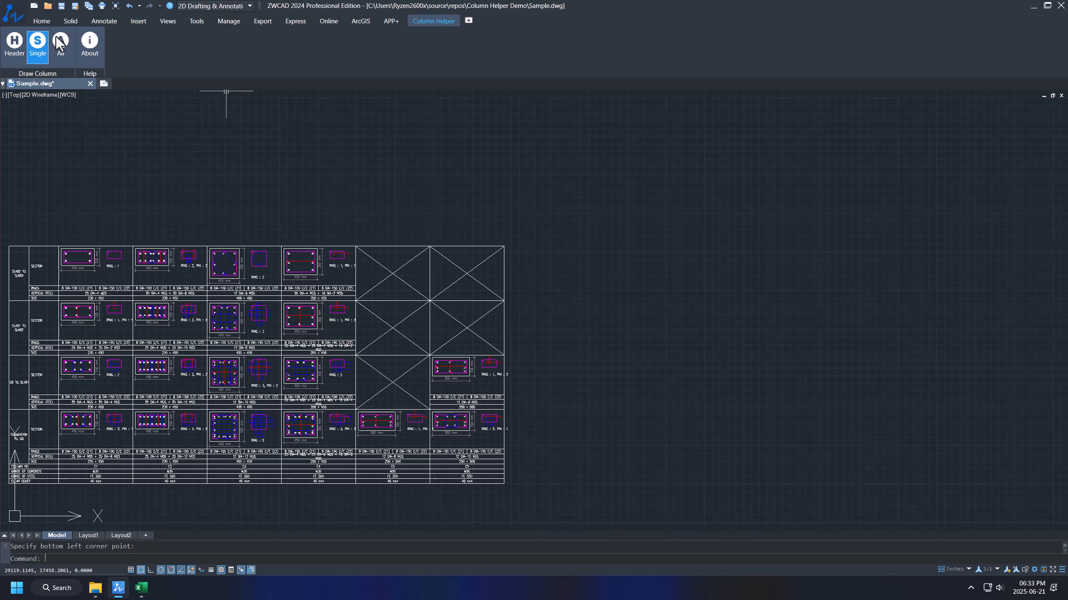
# Step: Draw the four-floor C5 group at the table's bottom-left corner and window-select its linework
pyautogui.click(42, 50)
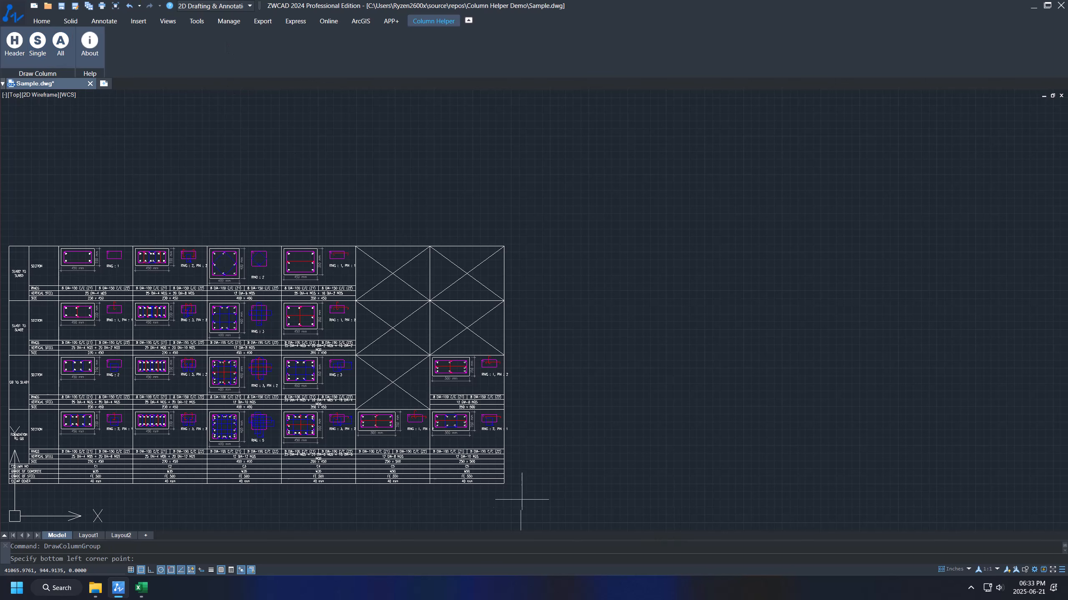
pyautogui.click(503, 485)
pyautogui.scroll(3, 546, 320)
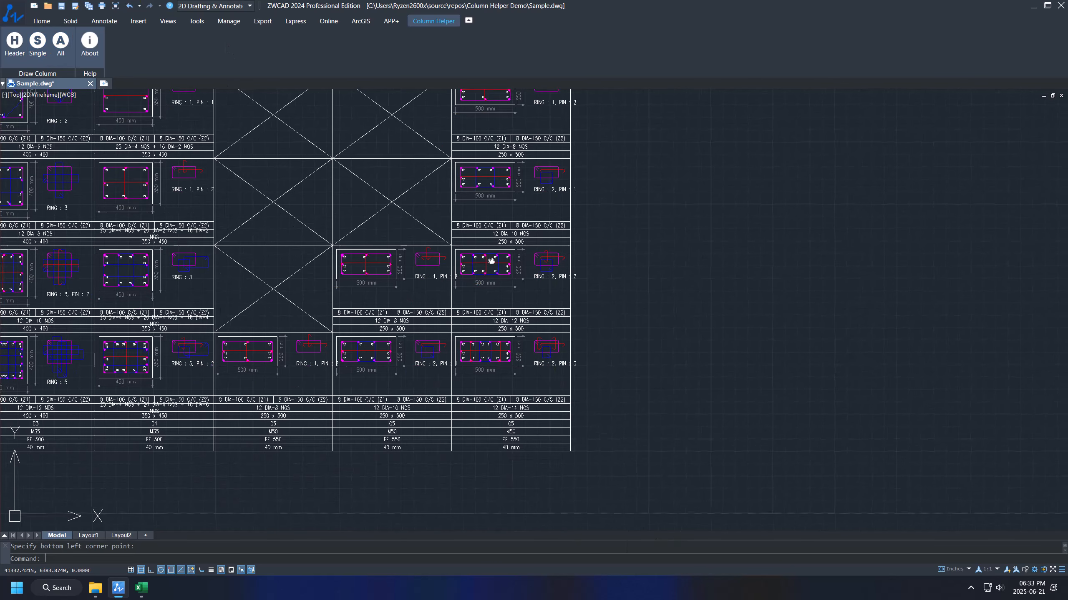
pyautogui.scroll(-3, 486, 253)
pyautogui.scroll(-2, 486, 253)
pyautogui.scroll(3, 486, 286)
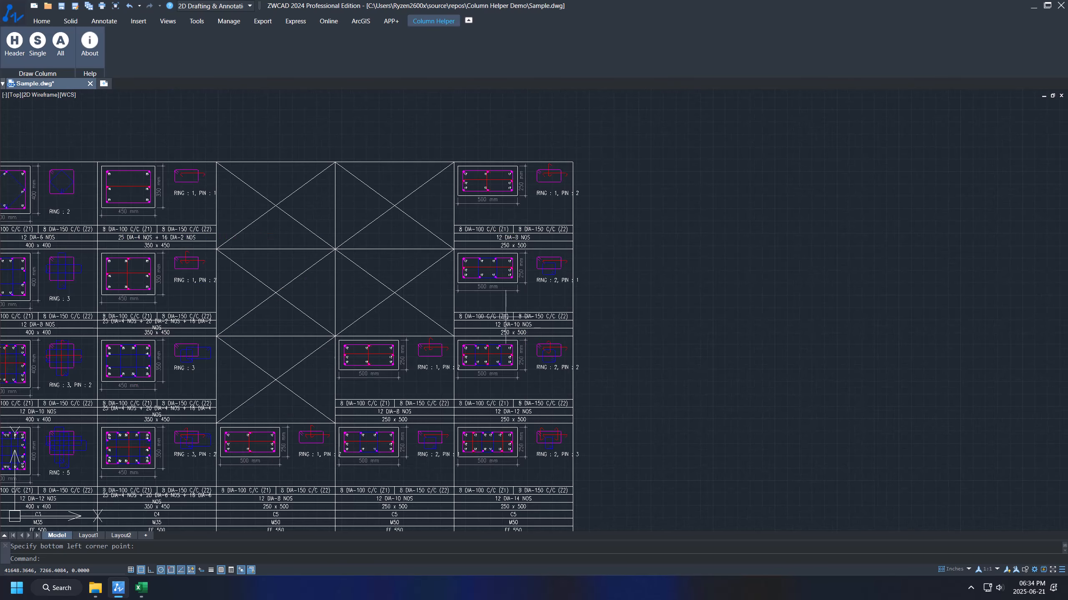
pyautogui.scroll(-2, 484, 316)
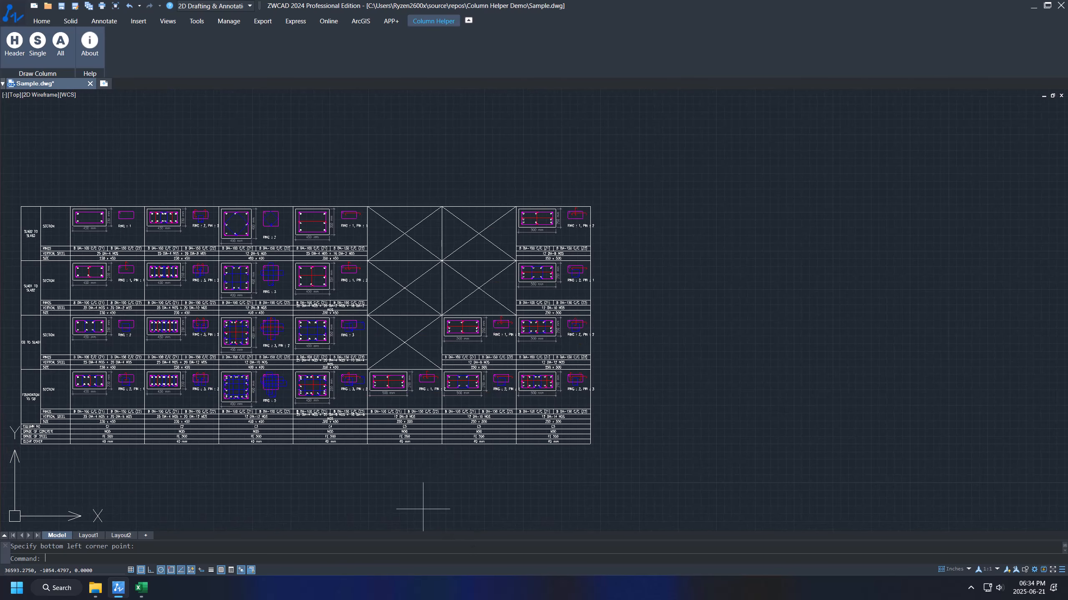
pyautogui.click(424, 508)
pyautogui.click(366, 137)
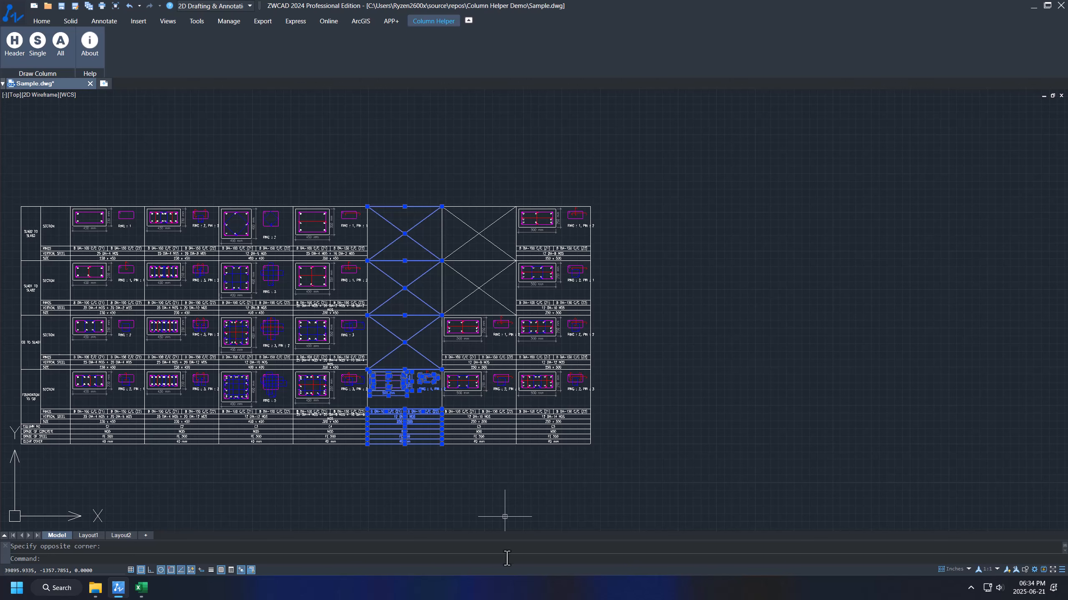
# Step: Draw the full C1–C5 schedule table with Column Helper's All, placed right of the existing table
pyautogui.press('Escape')
pyautogui.scroll(5, 595, 400)
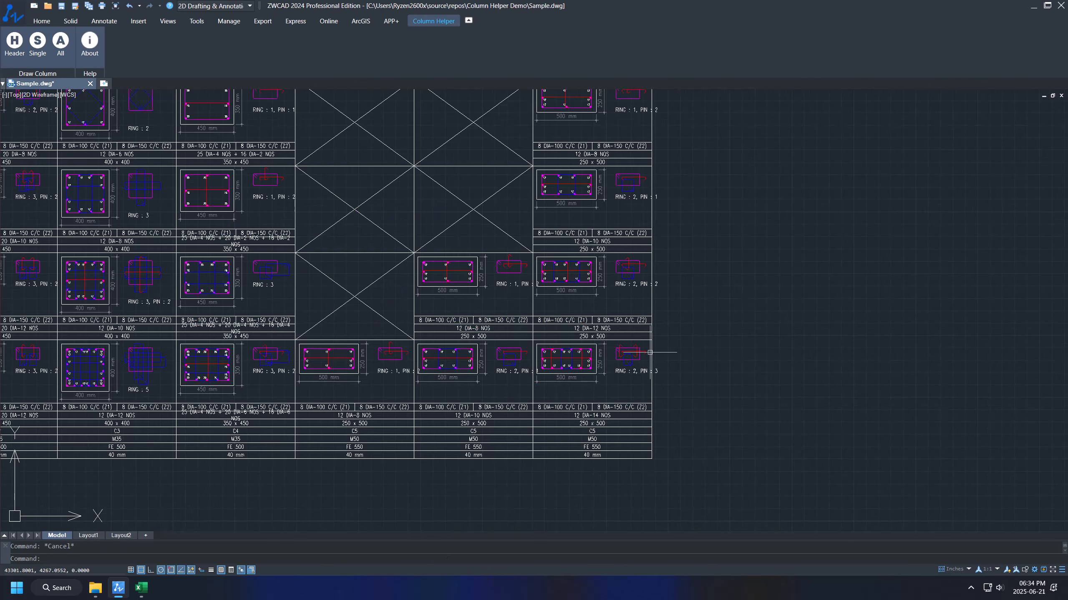
pyautogui.scroll(-4, 597, 367)
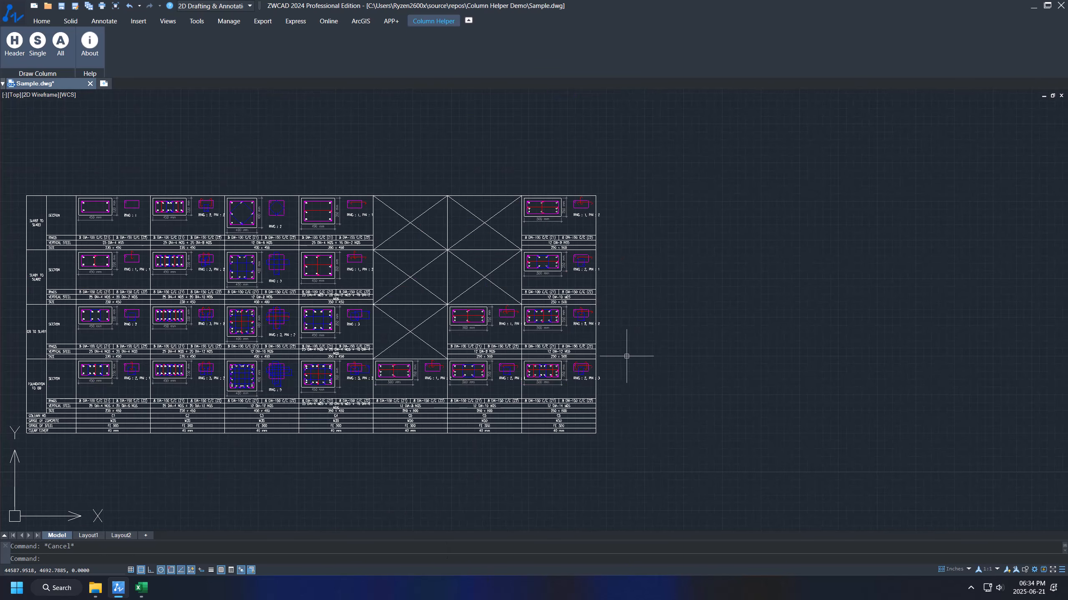
pyautogui.moveTo(627, 356); pyautogui.dragTo(519, 374, button='middle')
pyautogui.click(61, 44)
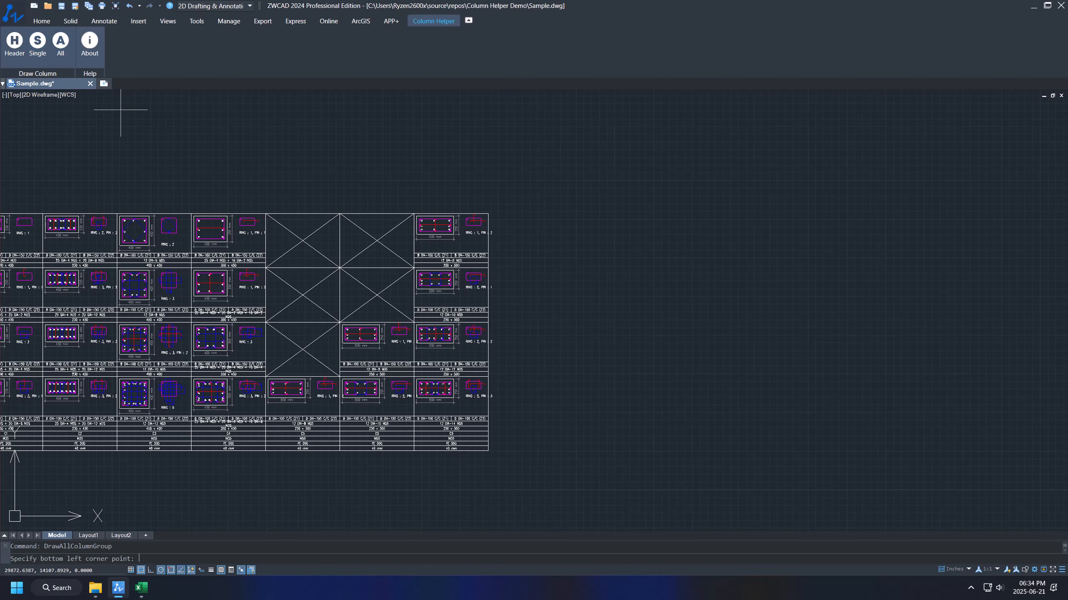
pyautogui.click(511, 450)
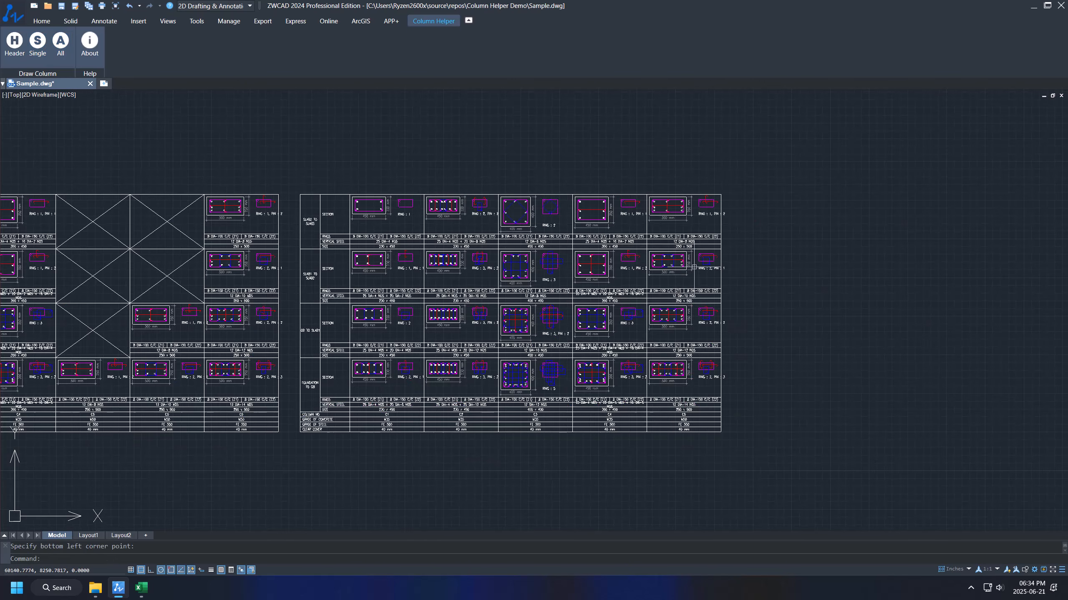
pyautogui.scroll(2, 674, 275)
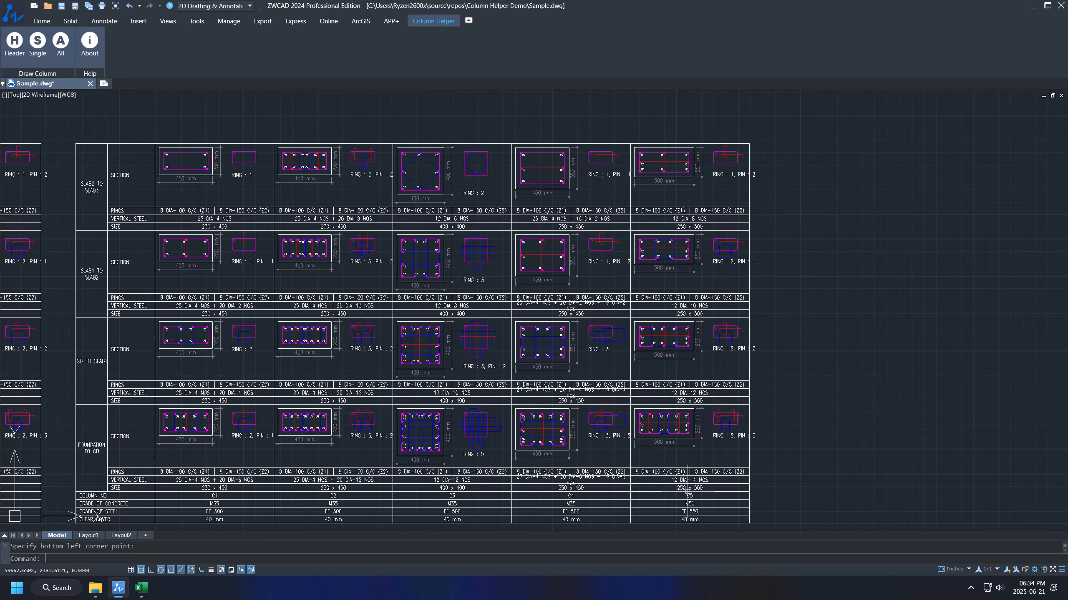
pyautogui.scroll(2, 687, 484)
pyautogui.scroll(-2, 722, 411)
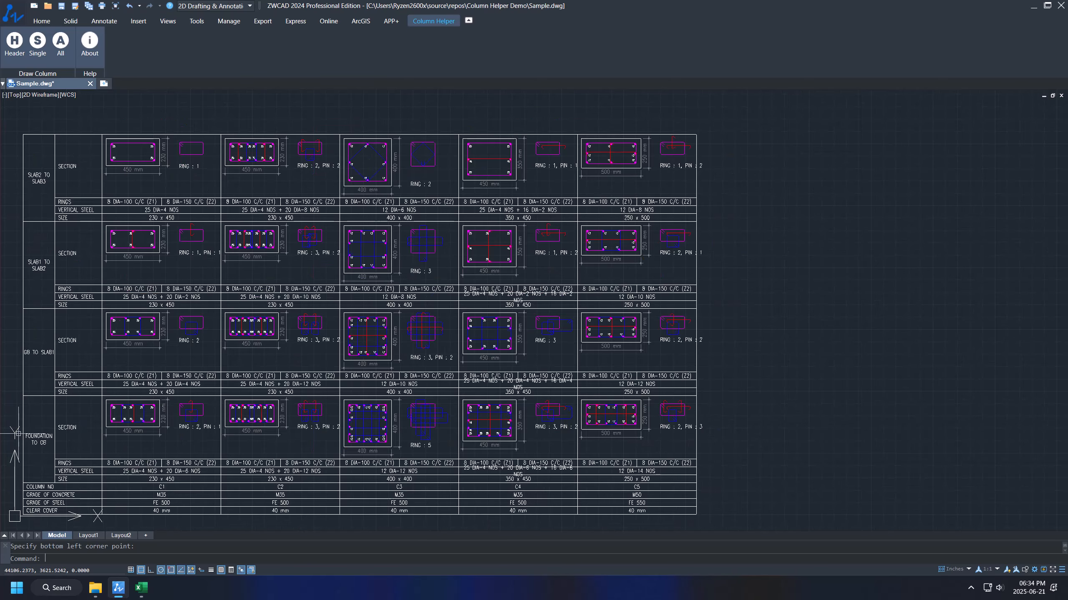
pyautogui.moveTo(566, 251); pyautogui.dragTo(414, 191, button='middle')
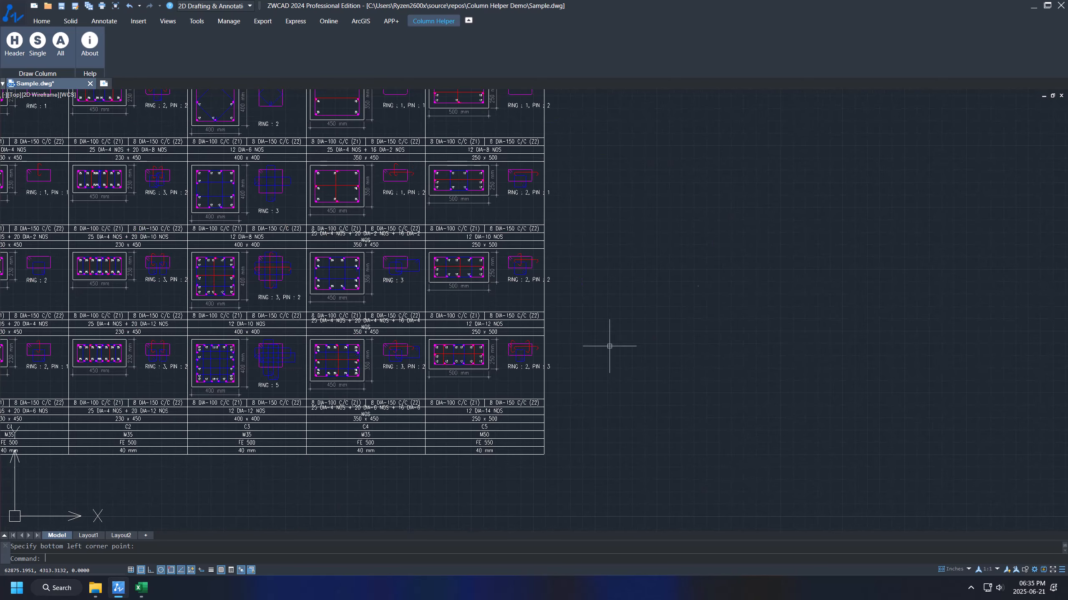
# Step: Close the millimetre workbook and open 0_ColumnInputs_Inch.xlsm from the Column Helper Demo folder
pyautogui.click(140, 590)
pyautogui.click(1056, 12)
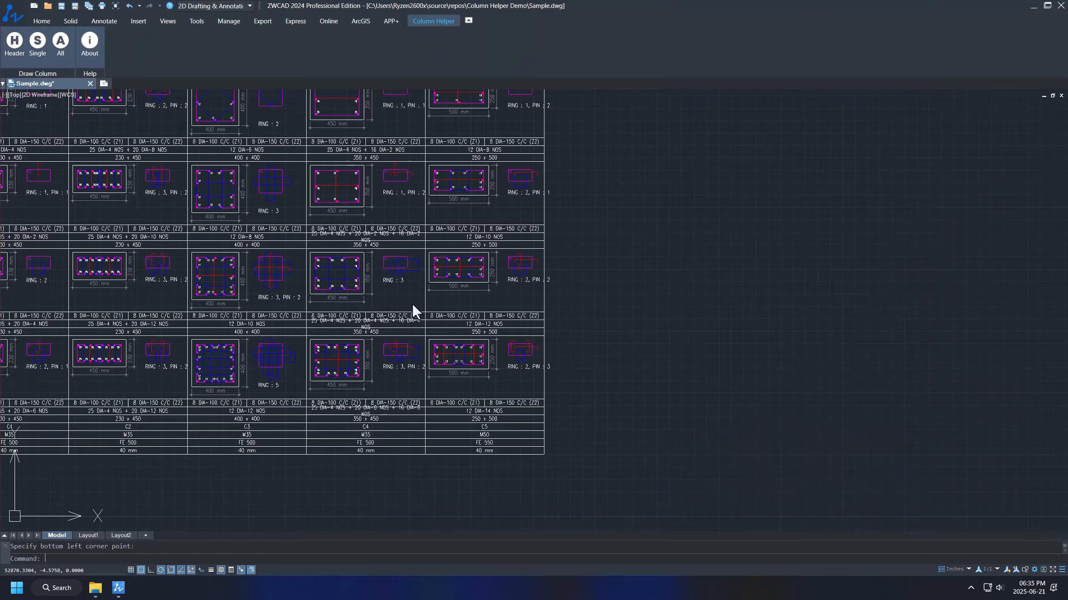
pyautogui.click(95, 588)
pyautogui.press('Up')
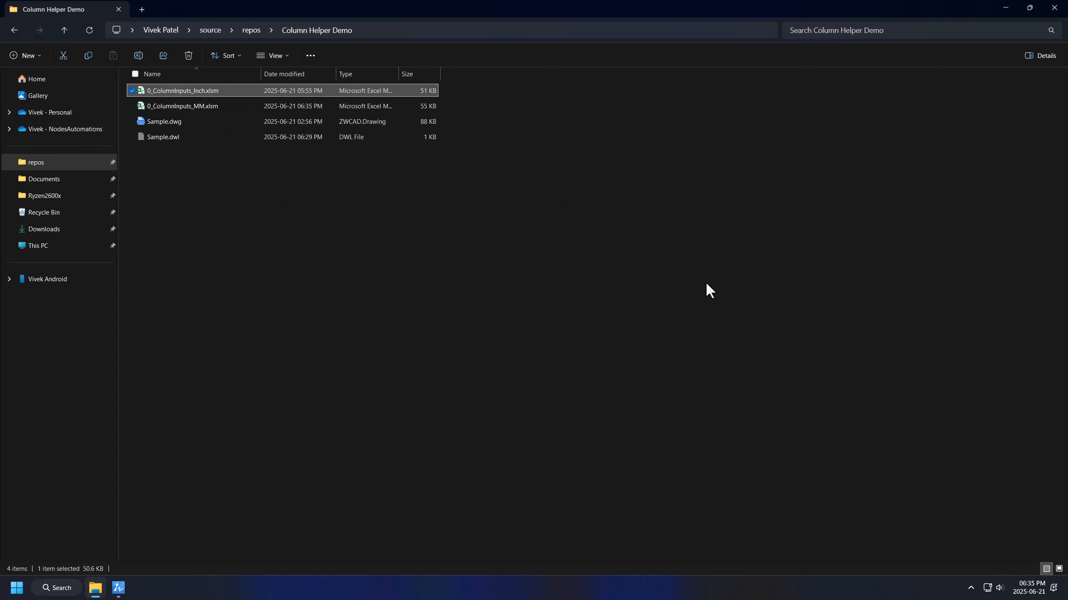
pyautogui.press('Return')
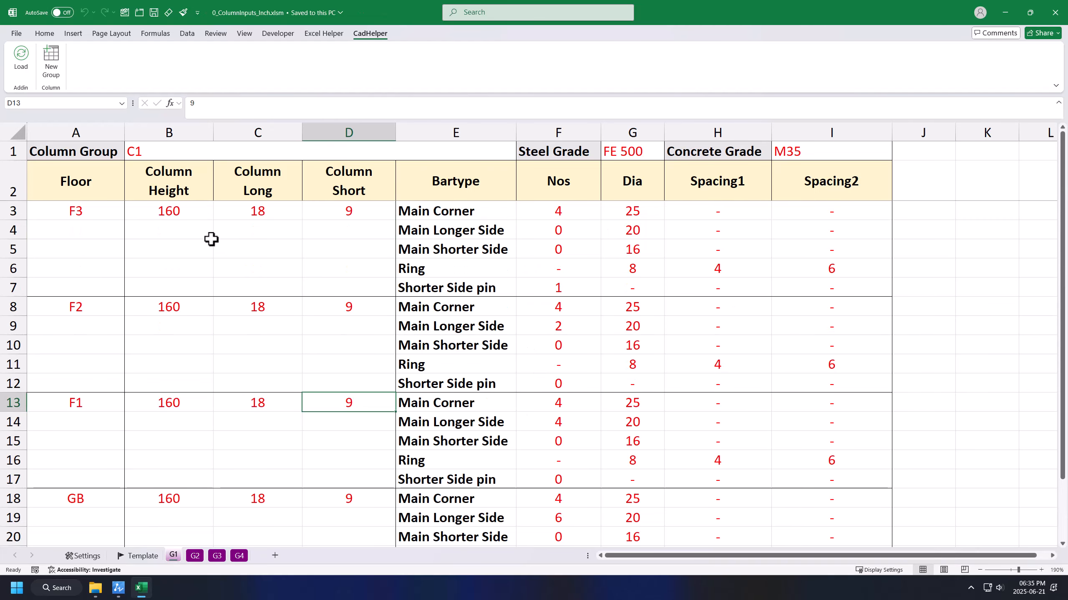
# Step: Check sheet G1's F3 and F2 heights, sizes, bar diameters and ring spacings
pyautogui.click(170, 211)
pyautogui.click(262, 212)
pyautogui.click(157, 308)
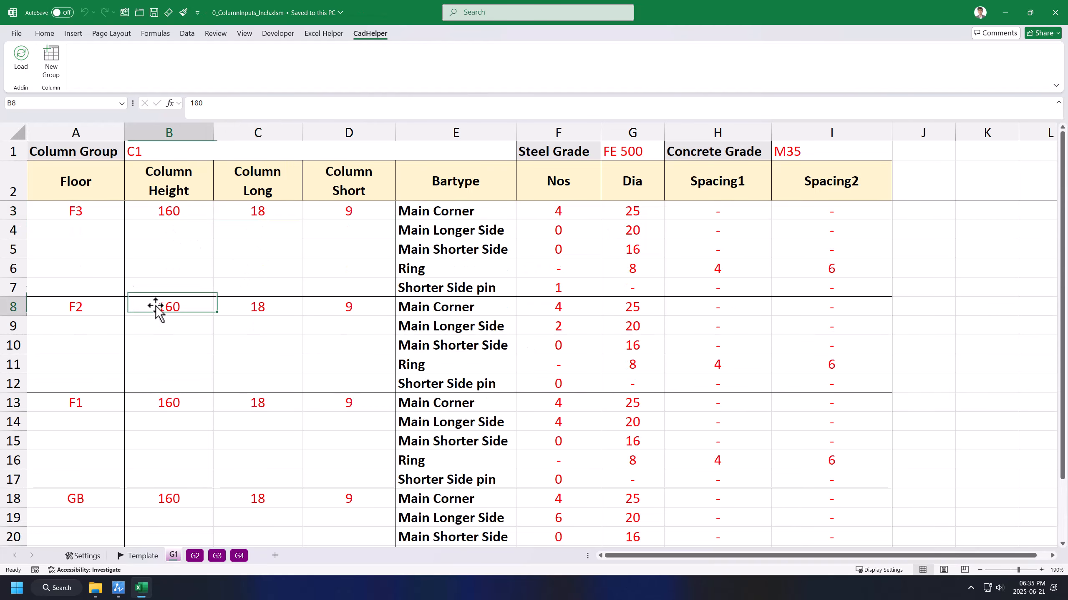
pyautogui.click(236, 314)
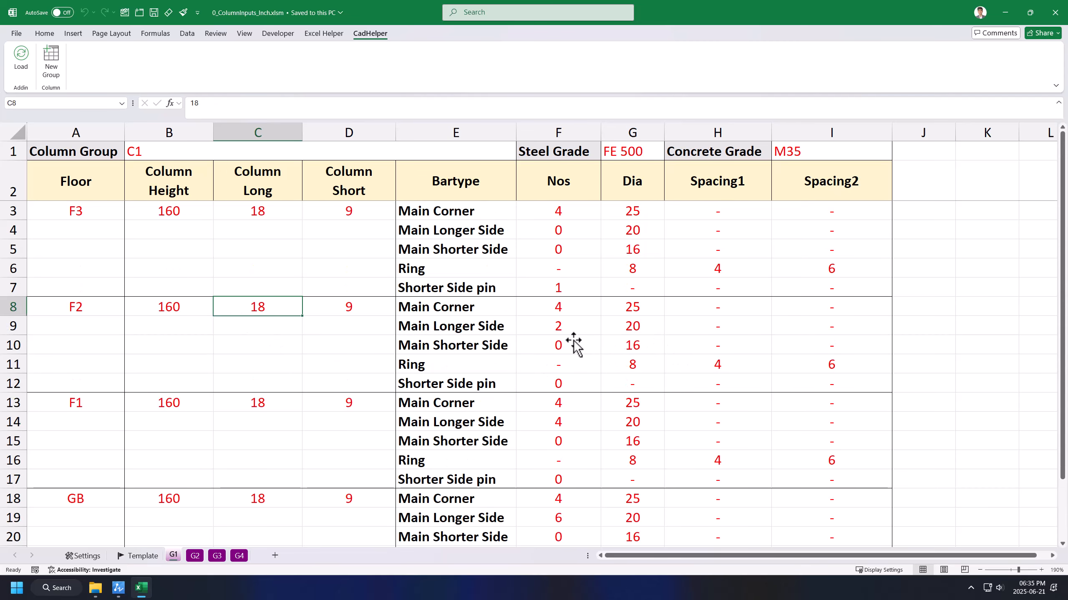
pyautogui.moveTo(192, 209); pyautogui.dragTo(345, 207)
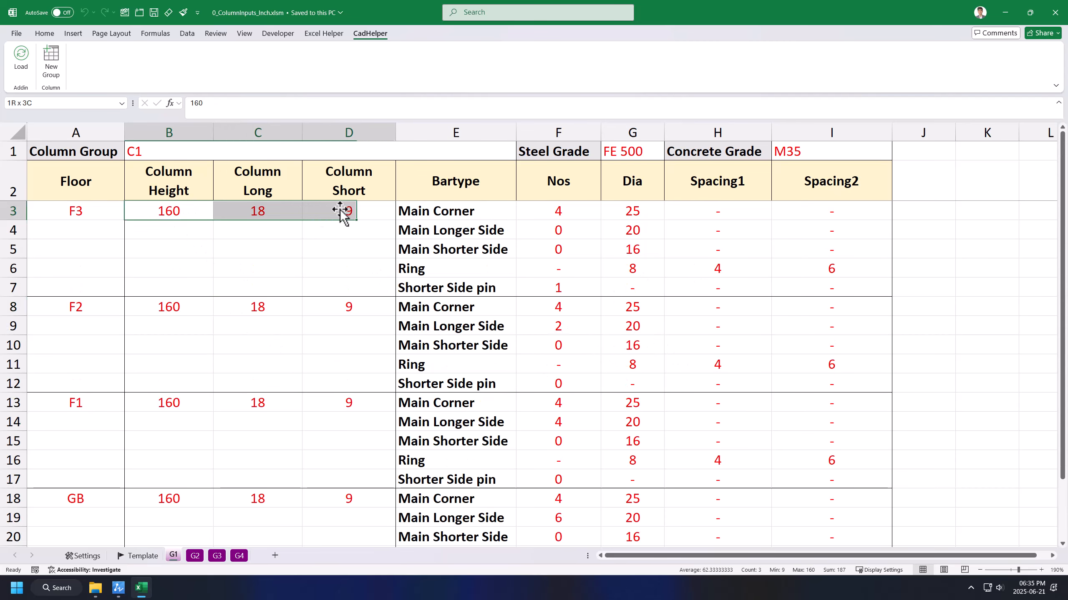
pyautogui.moveTo(631, 210); pyautogui.dragTo(638, 303)
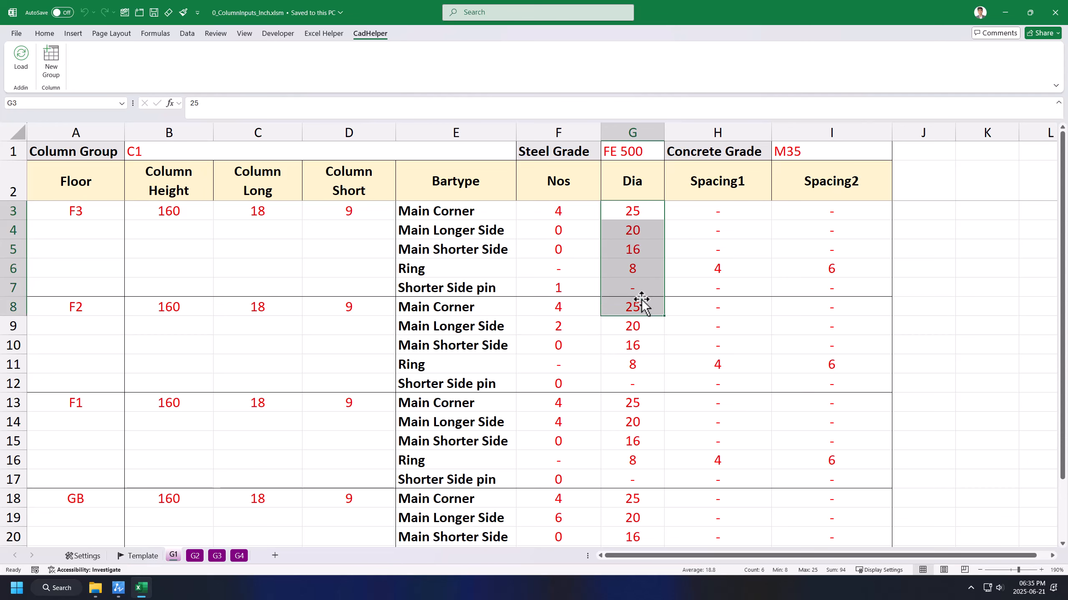
pyautogui.click(740, 289)
pyautogui.moveTo(689, 271); pyautogui.dragTo(946, 269)
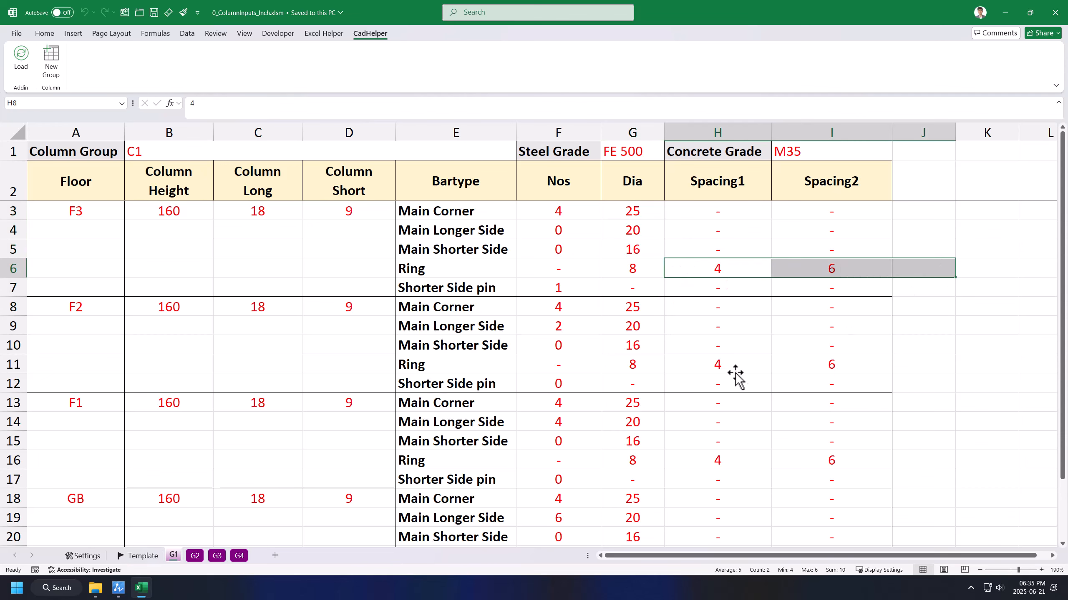
pyautogui.moveTo(737, 366); pyautogui.dragTo(875, 365)
pyautogui.click(707, 281)
pyautogui.scroll(-1, 702, 264)
pyautogui.scroll(1, 692, 239)
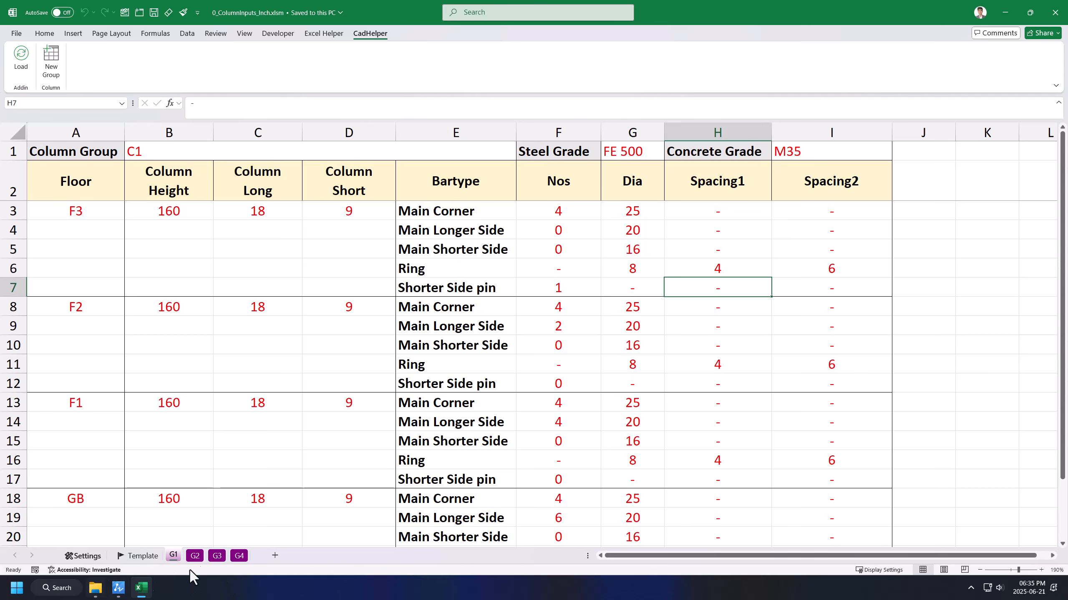
# Step: Look through sheets G2, G3 and G4, return to G1, then go back to ZWCAD
pyautogui.click(201, 556)
pyautogui.click(217, 556)
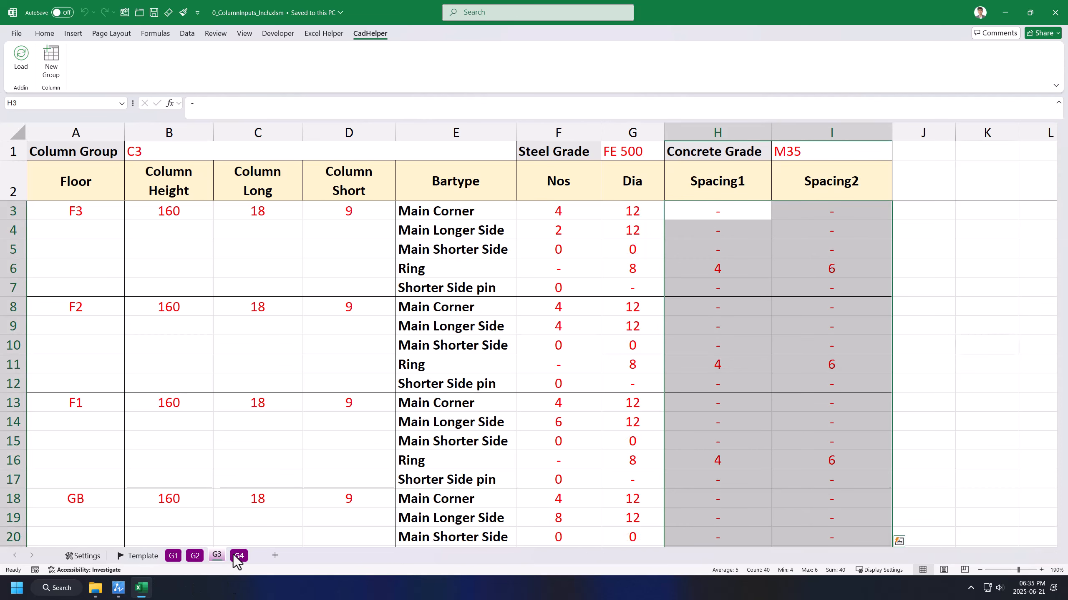
pyautogui.click(235, 555)
pyautogui.click(178, 555)
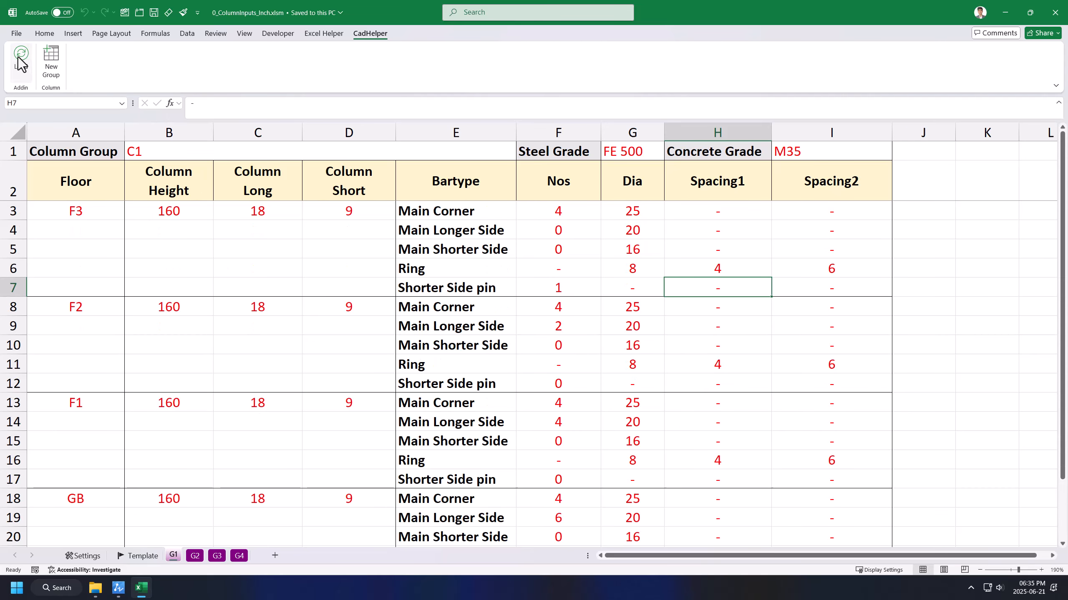
pyautogui.click(113, 593)
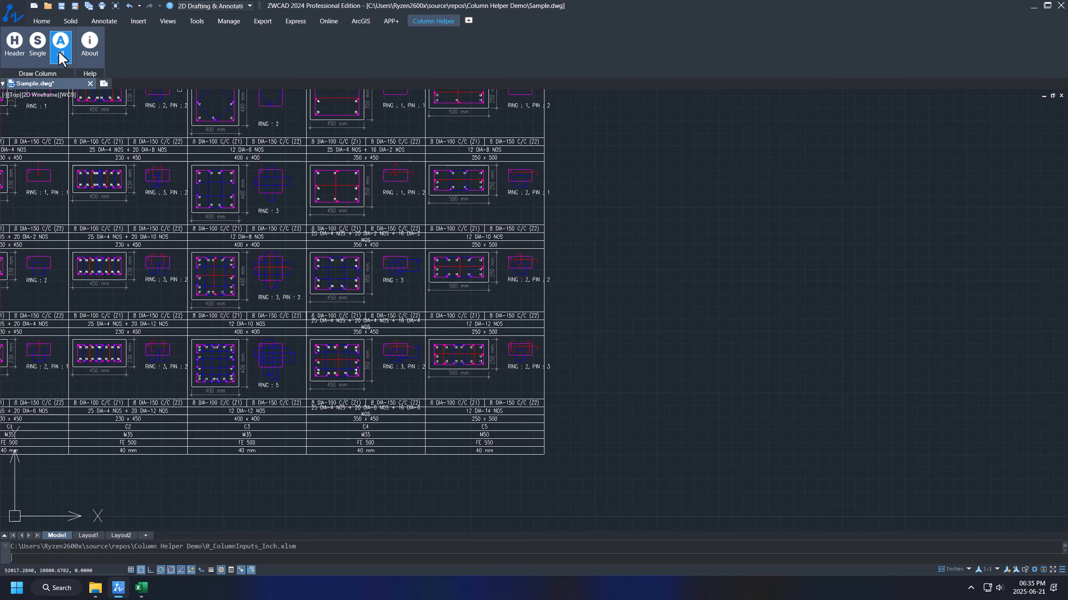
# Step: Place the inch-unit C1–C4 schedule table with its bottom-left corner in empty space
pyautogui.click(59, 53)
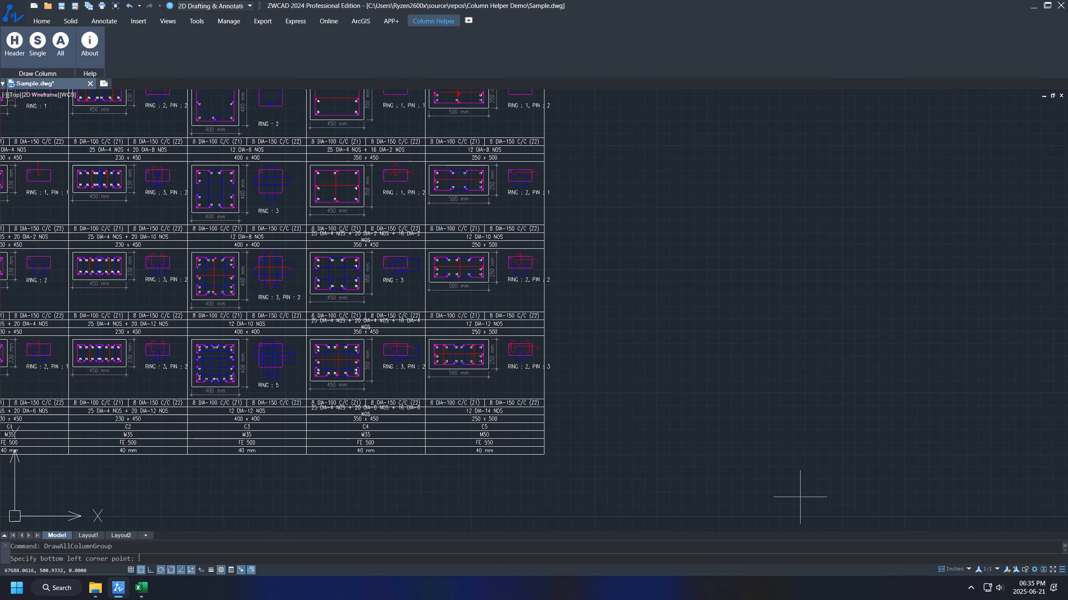
pyautogui.click(731, 455)
pyautogui.scroll(-3, 629, 446)
pyautogui.scroll(5, 767, 427)
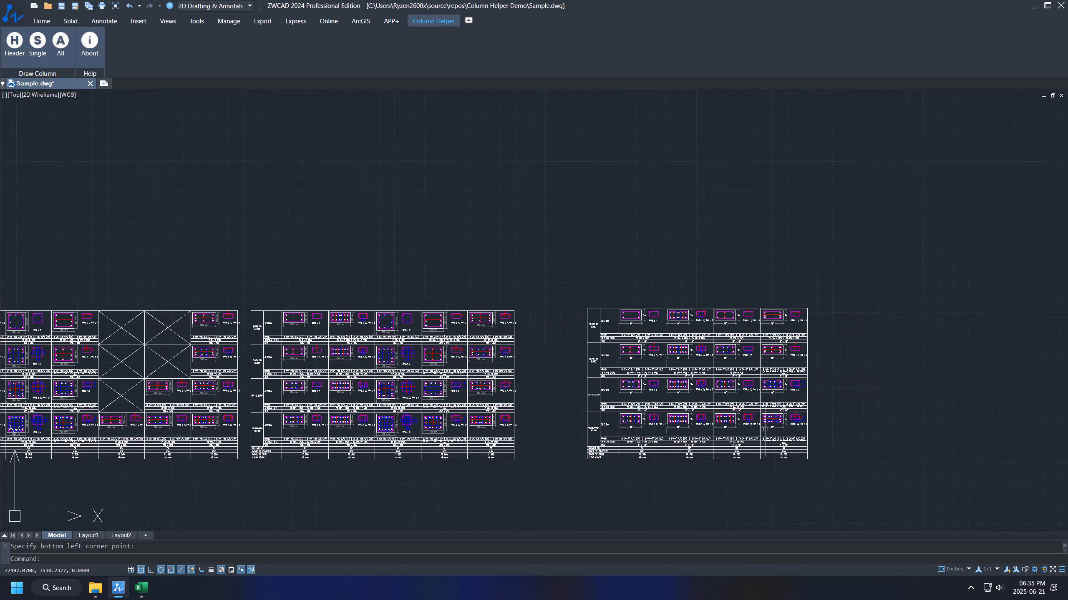
pyautogui.scroll(-4, 480, 407)
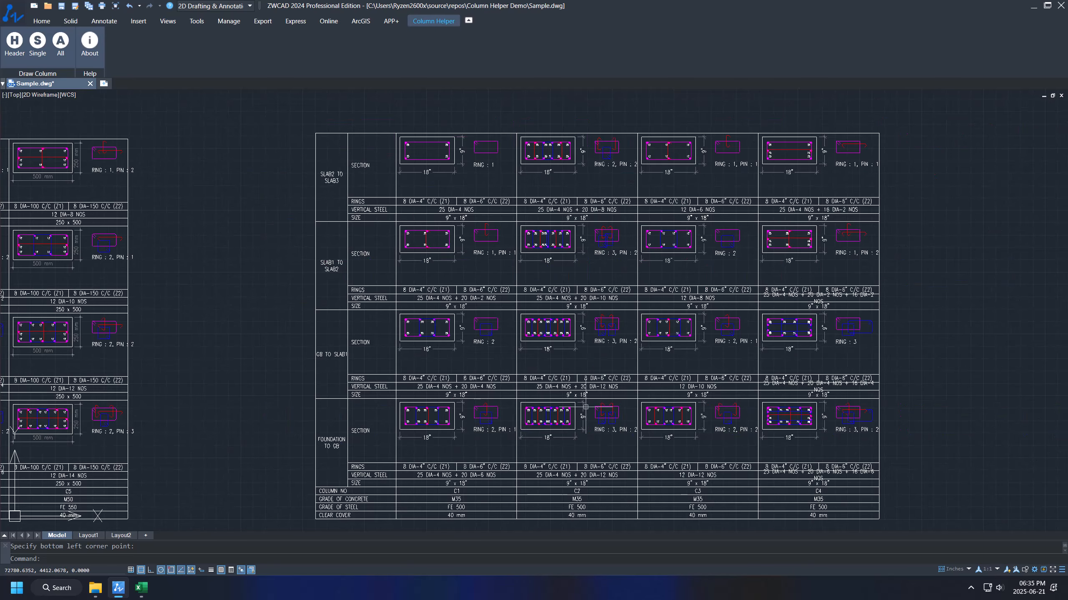
pyautogui.scroll(5, 370, 441)
pyautogui.scroll(-2, 369, 441)
pyautogui.scroll(4, 297, 408)
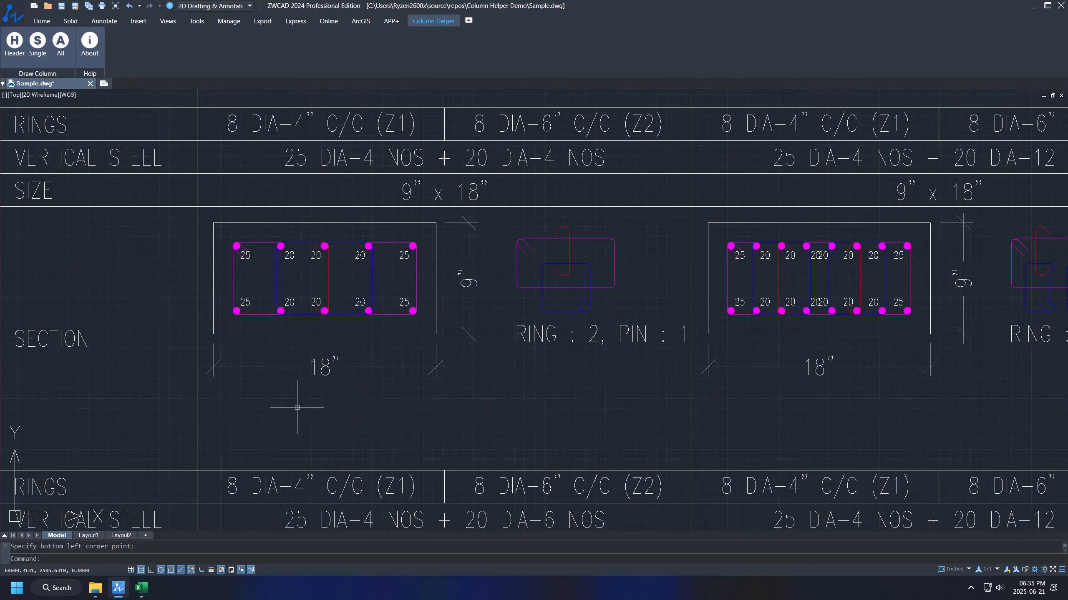
pyautogui.scroll(-3, 356, 384)
# Step: Inspect the GB TO SLAB1, SLAB1 TO SLAB2 and SLAB2 TO SLAB3 rows and the C4 column
pyautogui.moveTo(362, 382); pyautogui.dragTo(372, 413, button='middle')
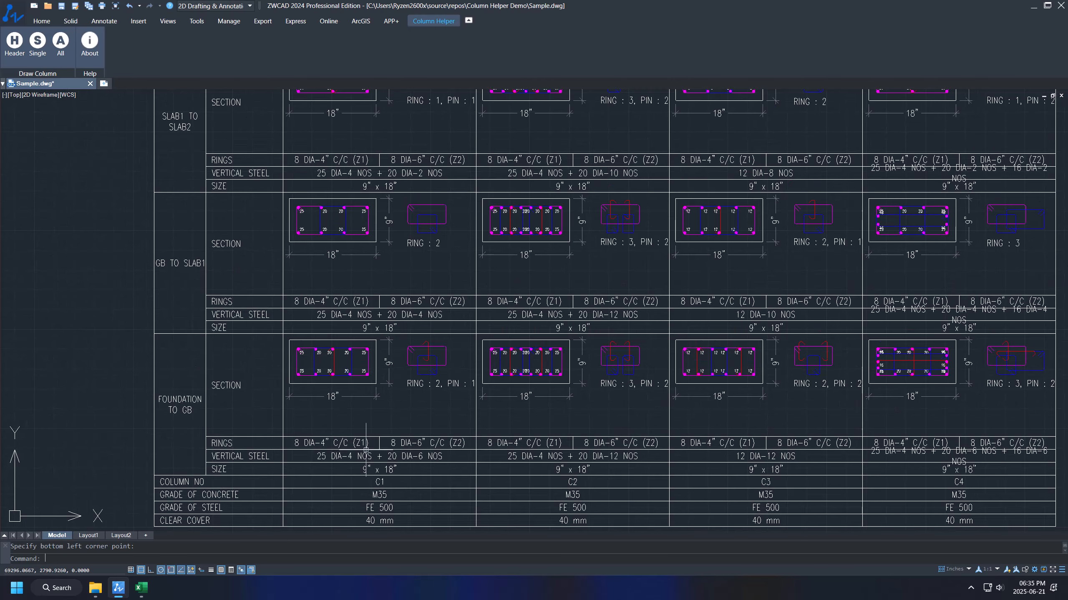
pyautogui.scroll(-3, 831, 420)
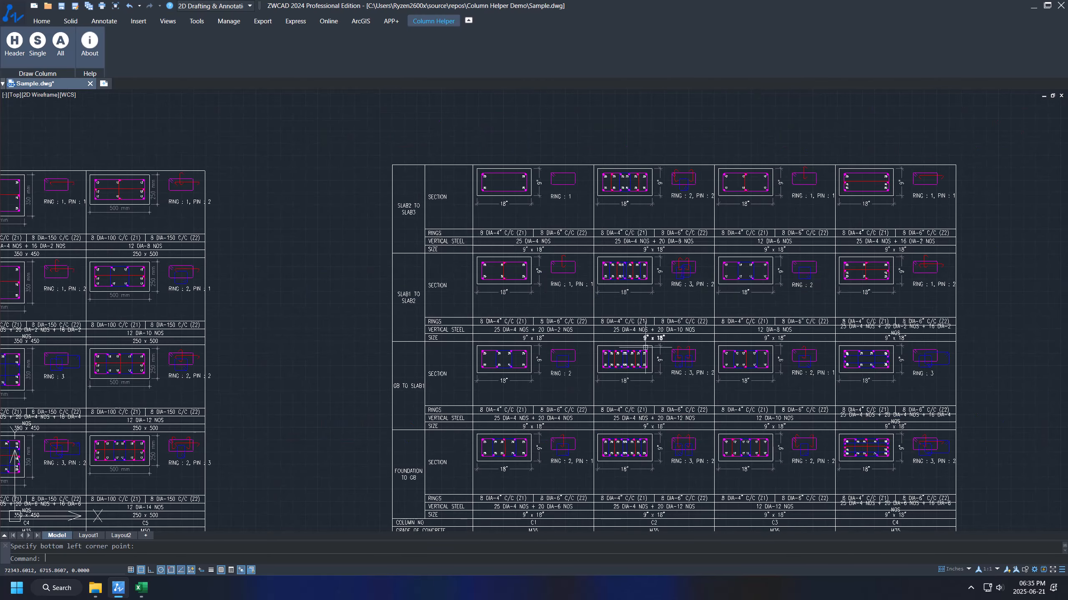
pyautogui.scroll(5, 585, 420)
pyautogui.moveTo(629, 276); pyautogui.dragTo(631, 353, button='middle')
pyautogui.scroll(-2, 627, 336)
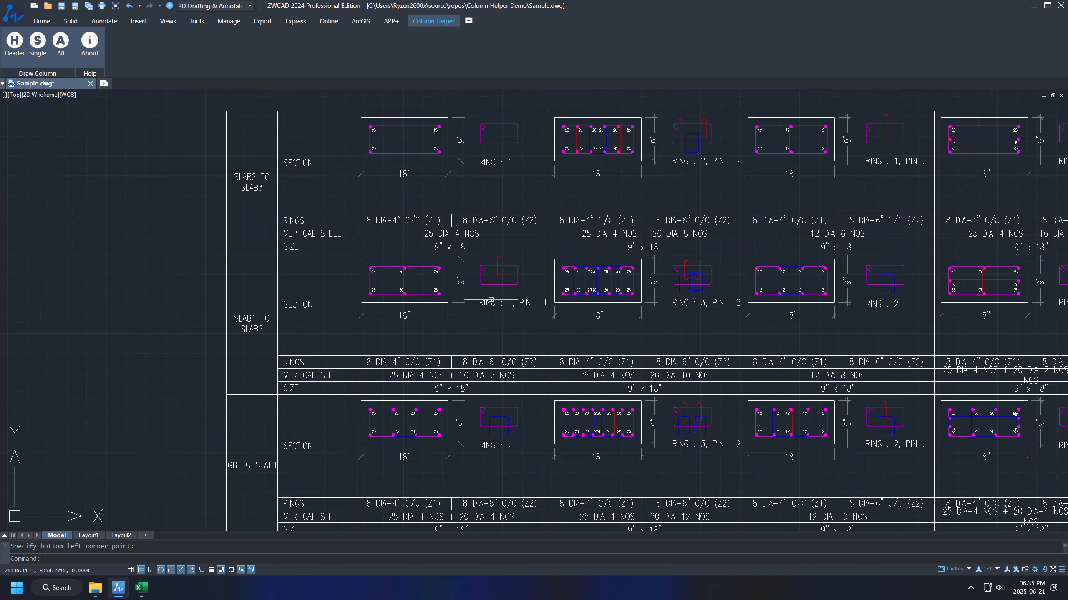
pyautogui.moveTo(571, 226); pyautogui.dragTo(547, 320, button='middle')
pyautogui.moveTo(485, 442); pyautogui.dragTo(475, 317, button='middle')
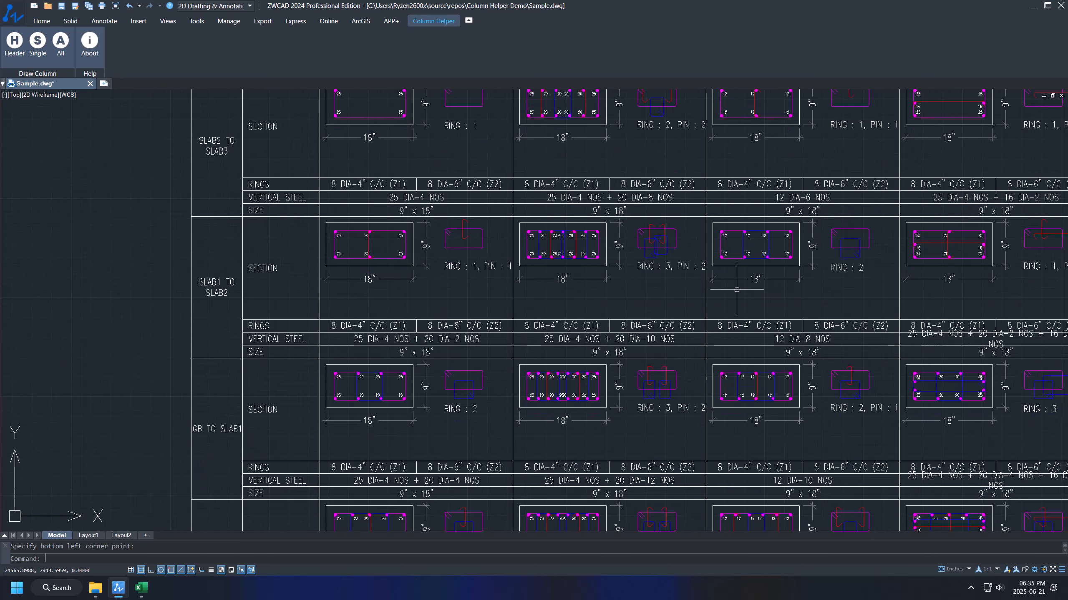
pyautogui.moveTo(656, 294); pyautogui.dragTo(589, 291, button='middle')
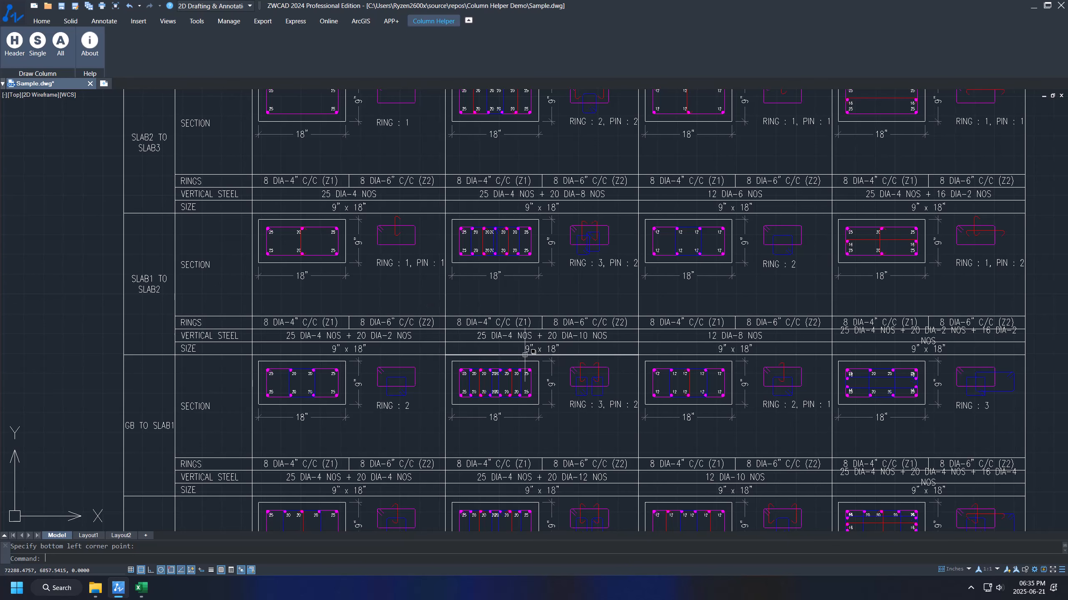
pyautogui.scroll(-3, 525, 312)
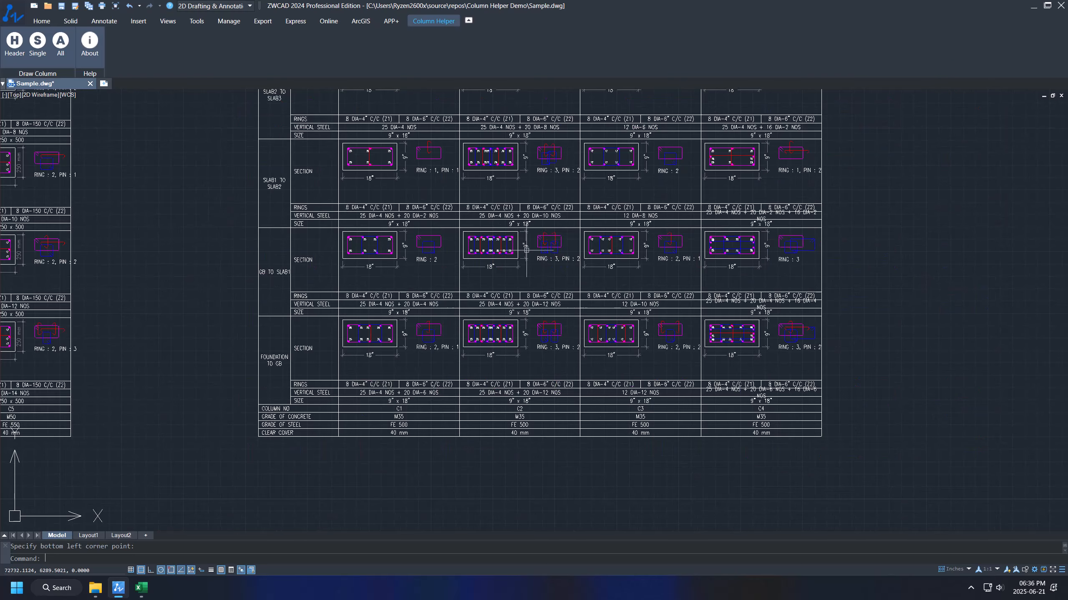
pyautogui.click(455, 101)
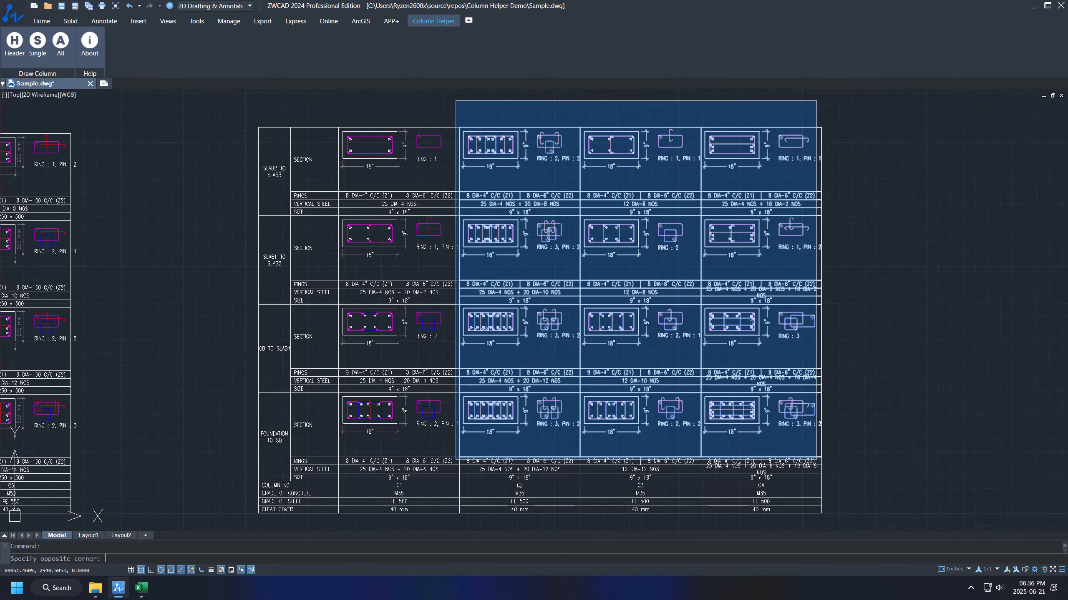
pyautogui.press('Escape')
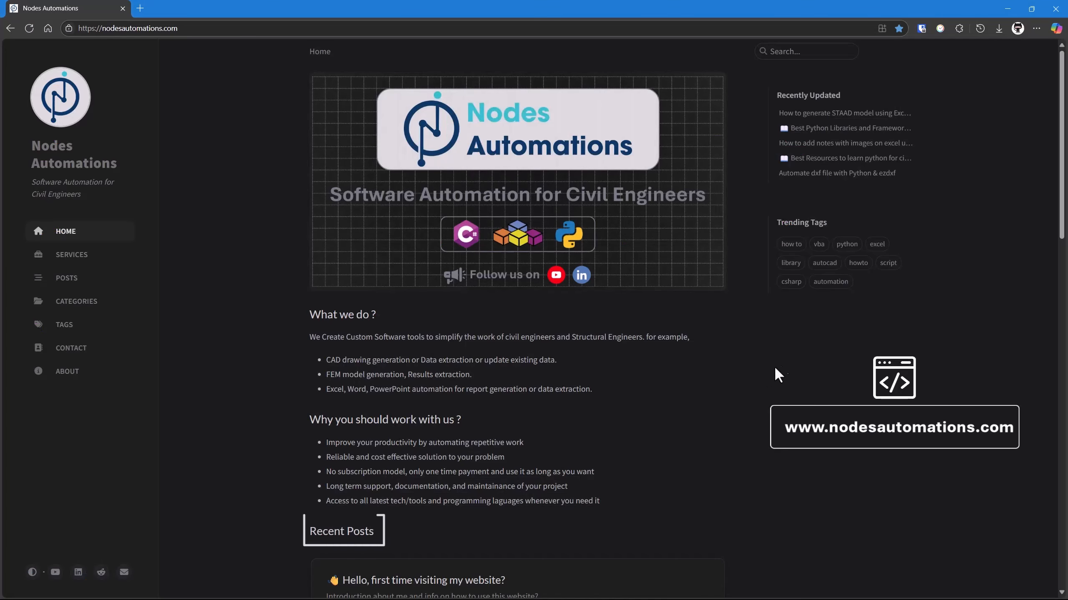
# Step: Scroll through the Nodes Automations home page, then open POSTS from the sidebar
pyautogui.scroll(-10, 803, 348)
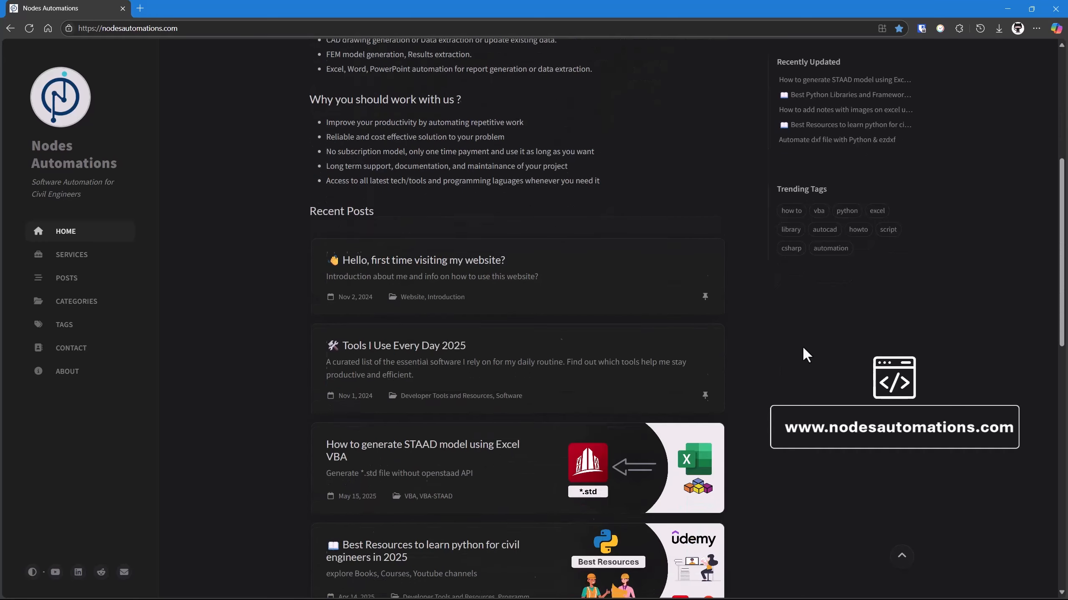
pyautogui.scroll(-5, 803, 349)
pyautogui.scroll(10, 803, 349)
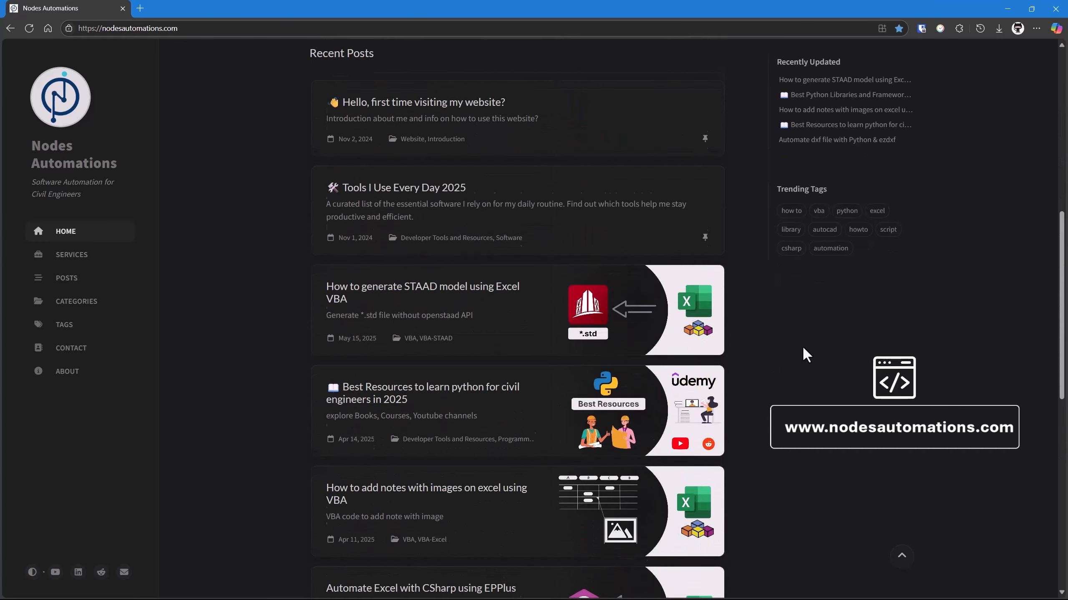
pyautogui.scroll(5, 802, 354)
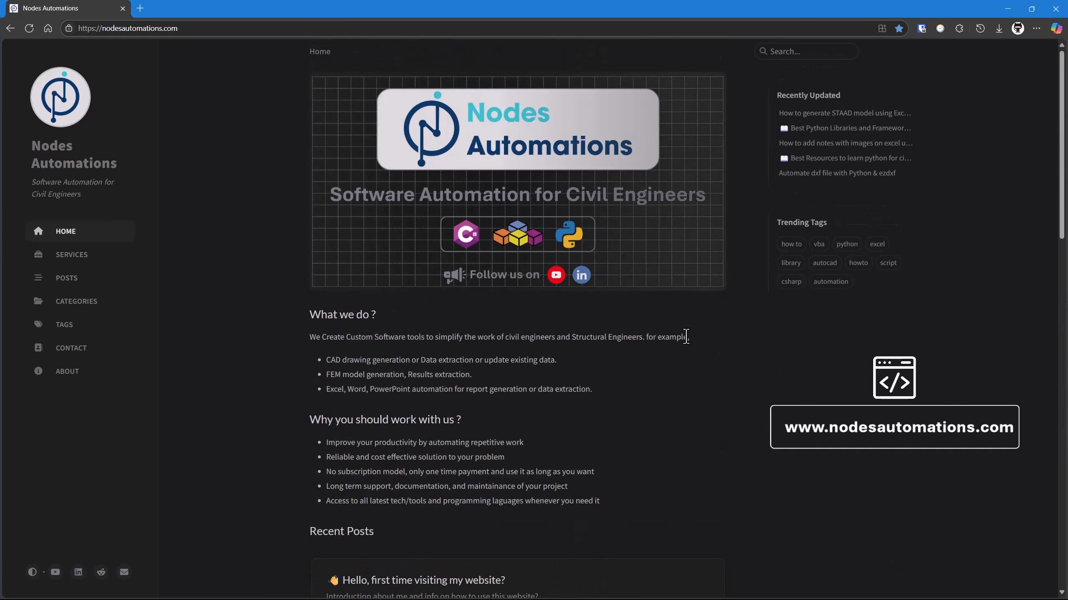
pyautogui.click(61, 279)
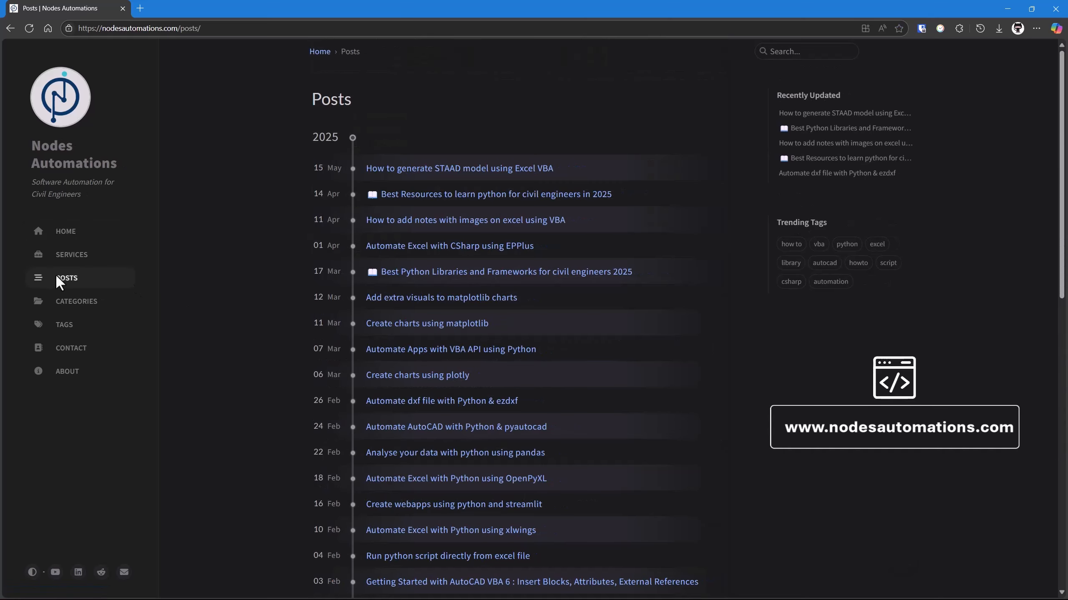